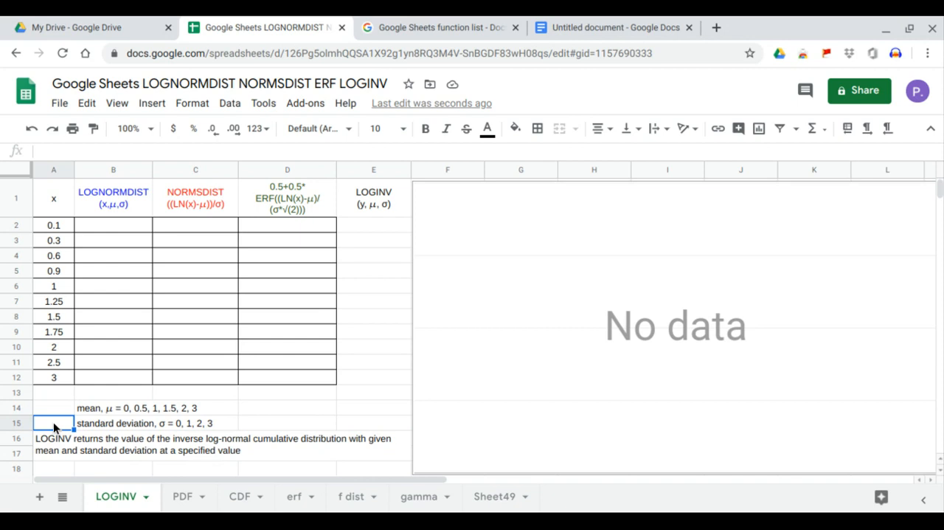
pyautogui.moveTo(54, 199); pyautogui.dragTo(56, 376)
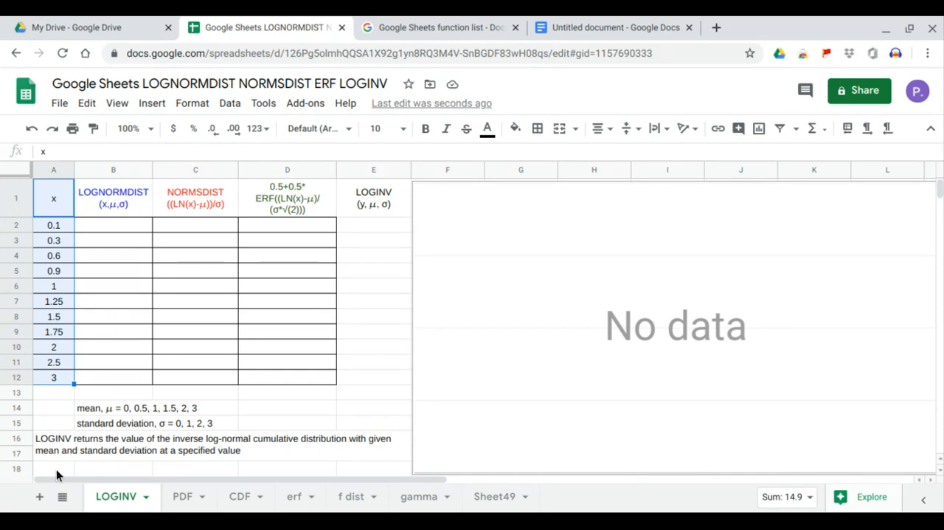
pyautogui.moveTo(108, 196); pyautogui.dragTo(260, 376)
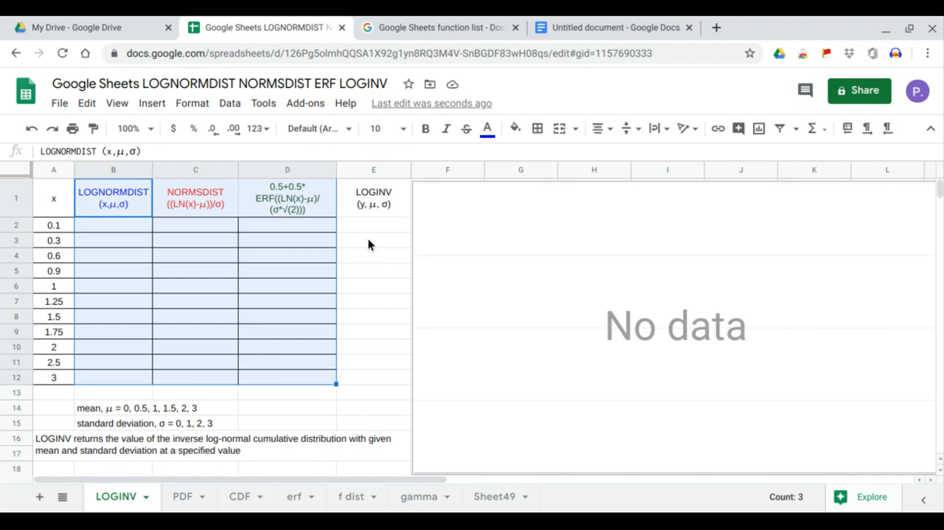
pyautogui.moveTo(371, 194); pyautogui.dragTo(376, 380)
pyautogui.moveTo(361, 194); pyautogui.dragTo(373, 377)
pyautogui.moveTo(55, 193); pyautogui.dragTo(63, 377)
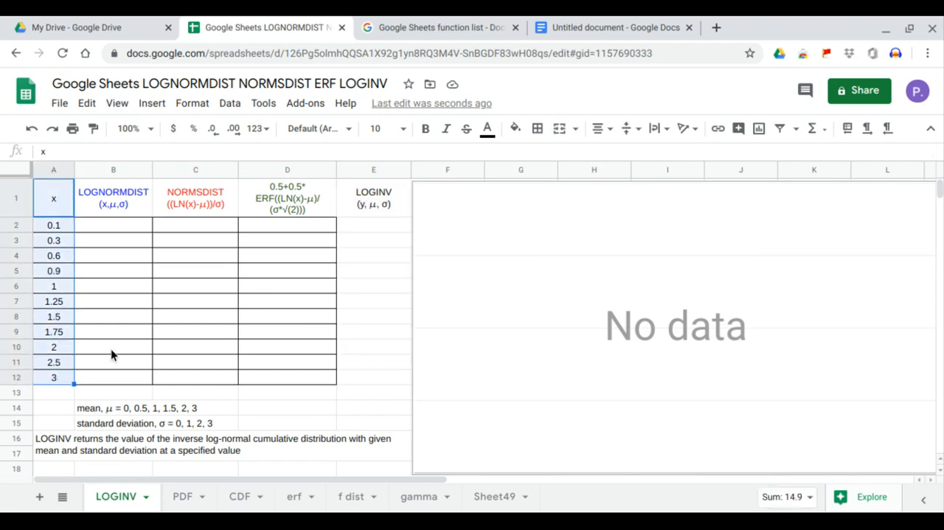
# Add list-of-items data validation to cell A14 with the mean values 0, 0.5, 1, 1.5, 2, 3.
pyautogui.click(54, 407)
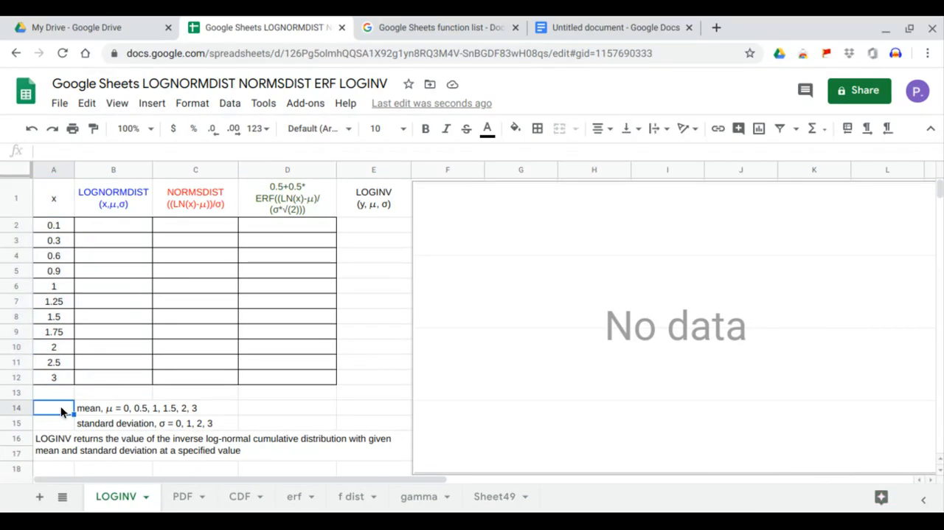
pyautogui.click(228, 103)
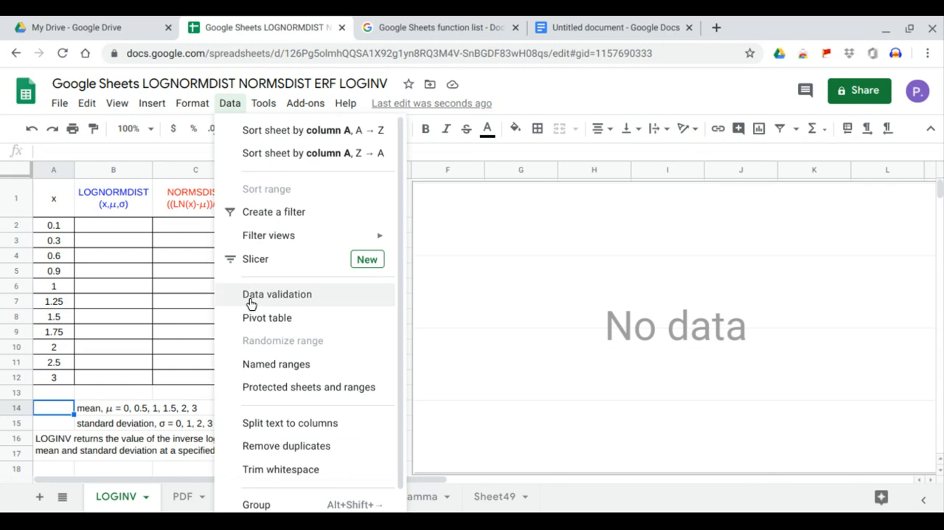
pyautogui.click(249, 296)
pyautogui.click(392, 264)
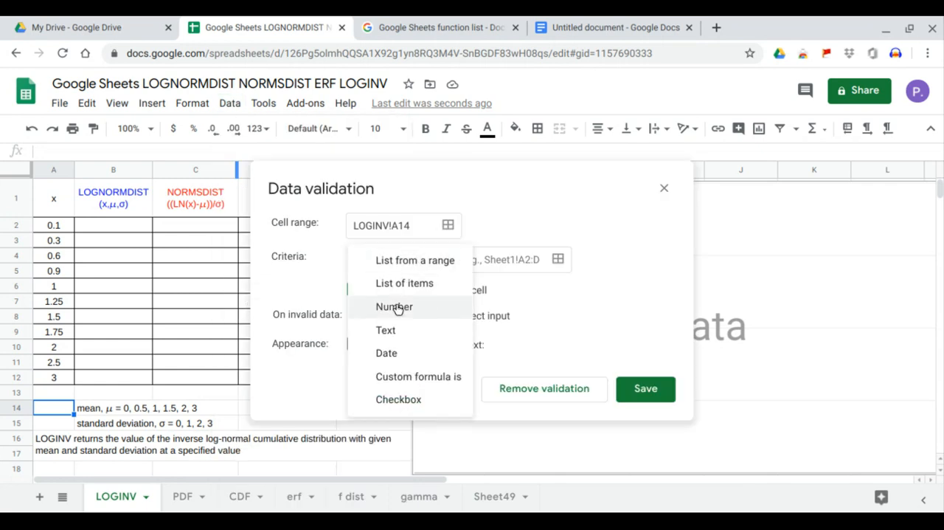
pyautogui.click(404, 282)
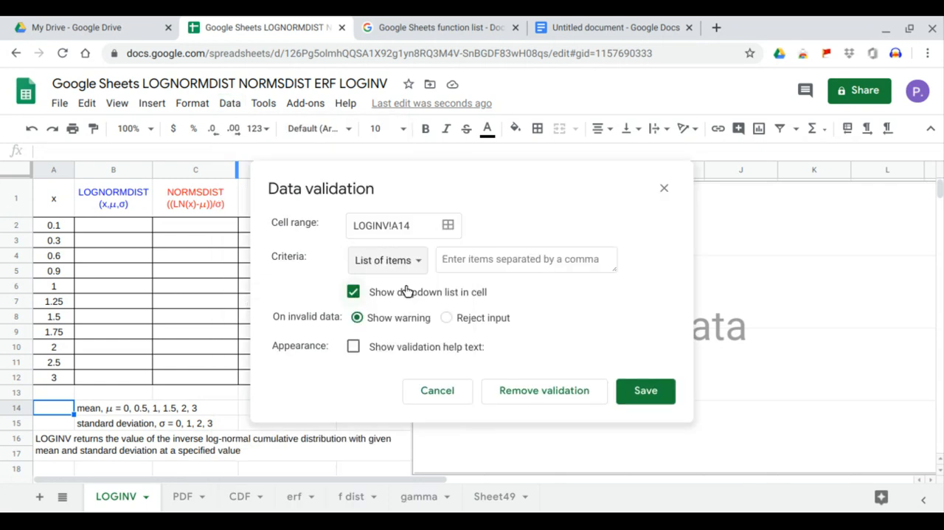
pyautogui.click(107, 410)
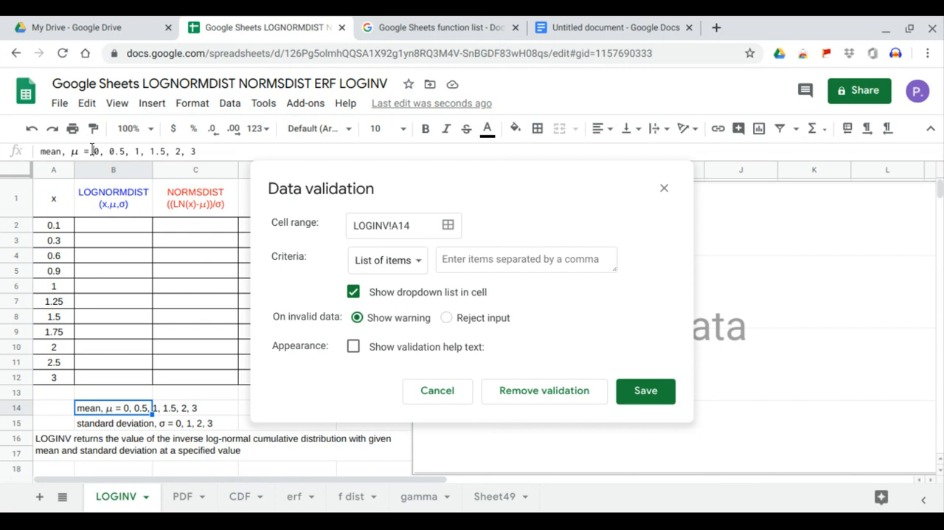
pyautogui.click(163, 151)
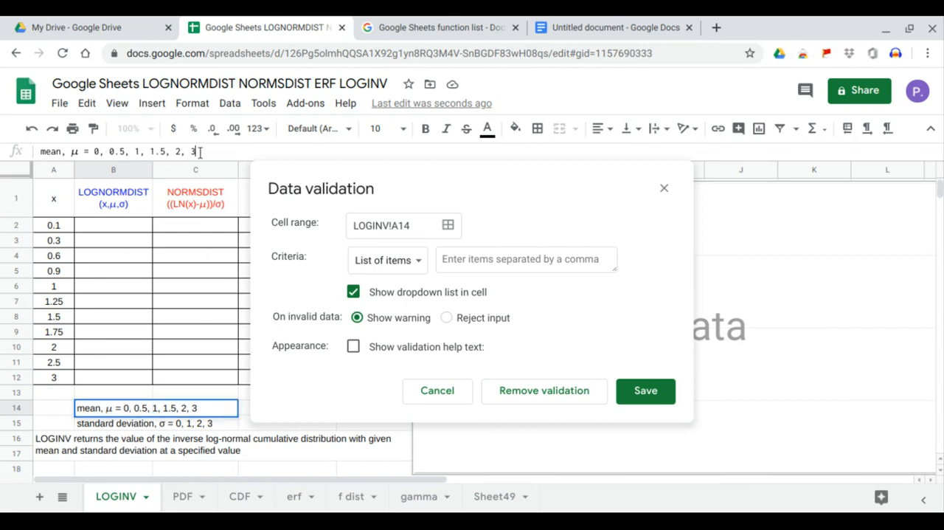
pyautogui.moveTo(197, 151); pyautogui.dragTo(96, 153)
pyautogui.hotkey('ctrl', 'c')
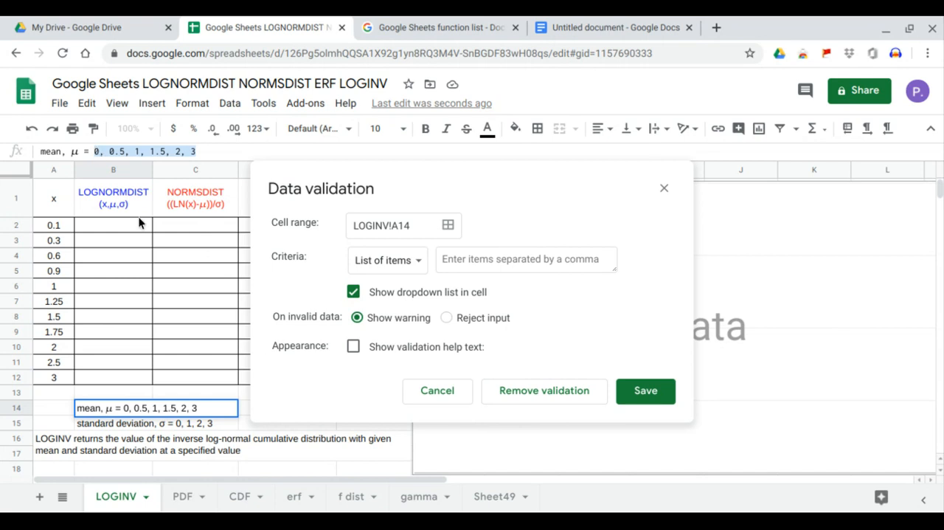
pyautogui.click(457, 258)
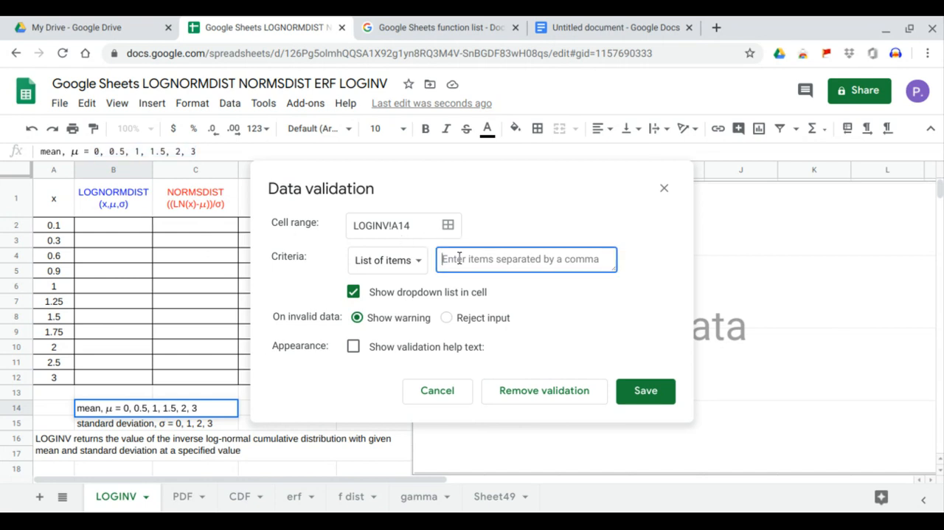
pyautogui.hotkey('ctrl', 'v')
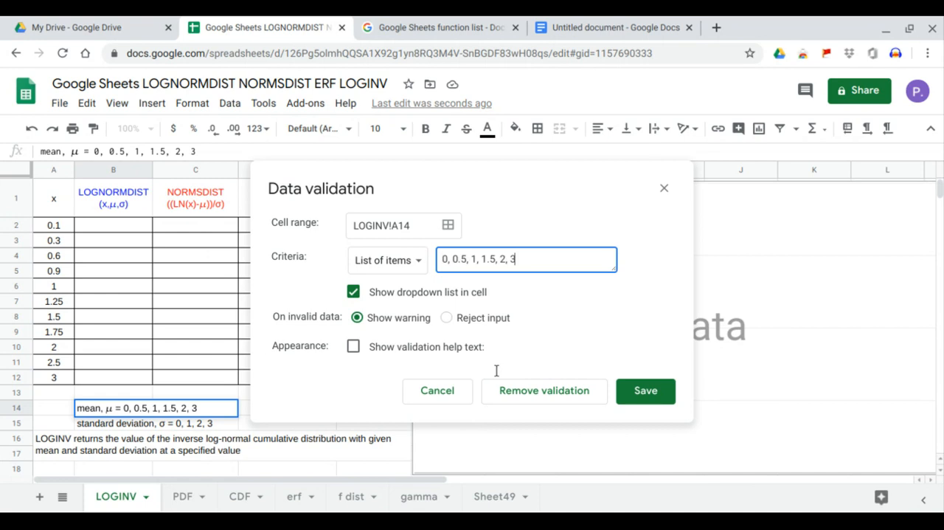
pyautogui.click(637, 394)
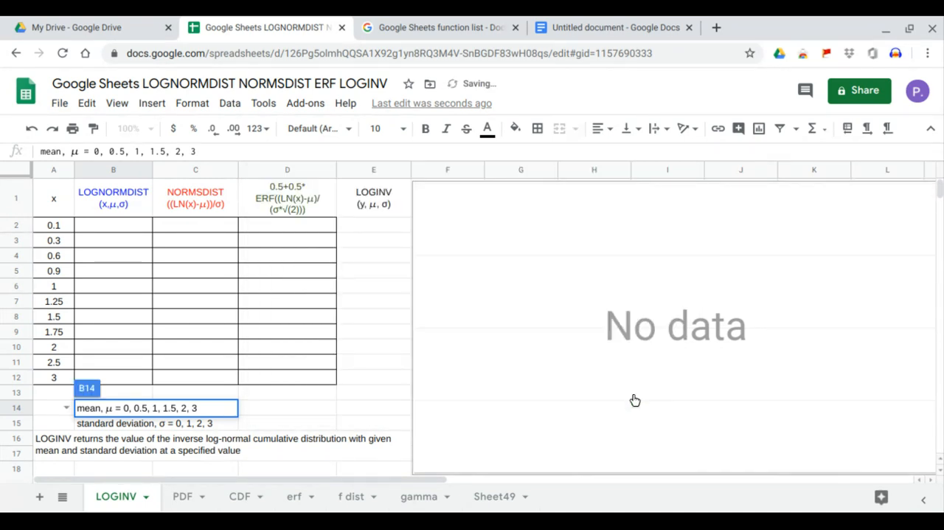
# Choose 2 as the mean in cell A14 from its validation list.
pyautogui.click(66, 407)
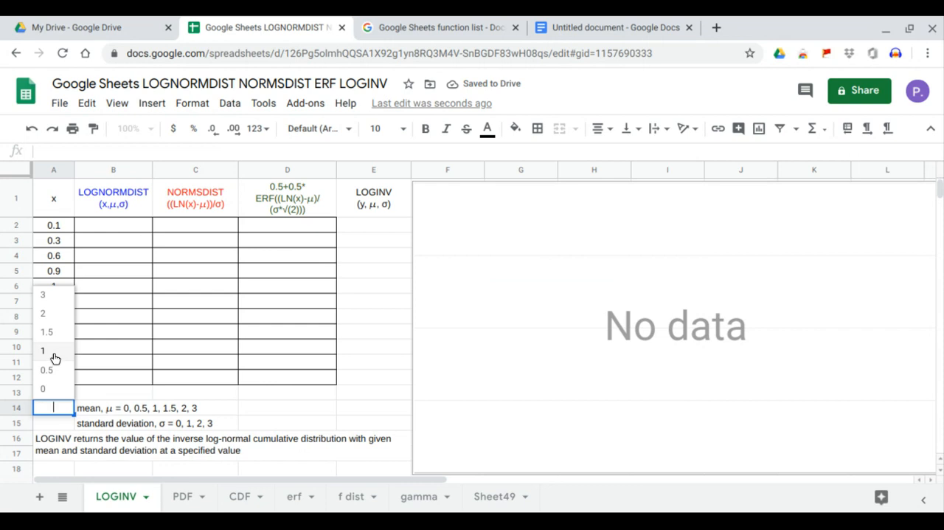
pyautogui.click(63, 426)
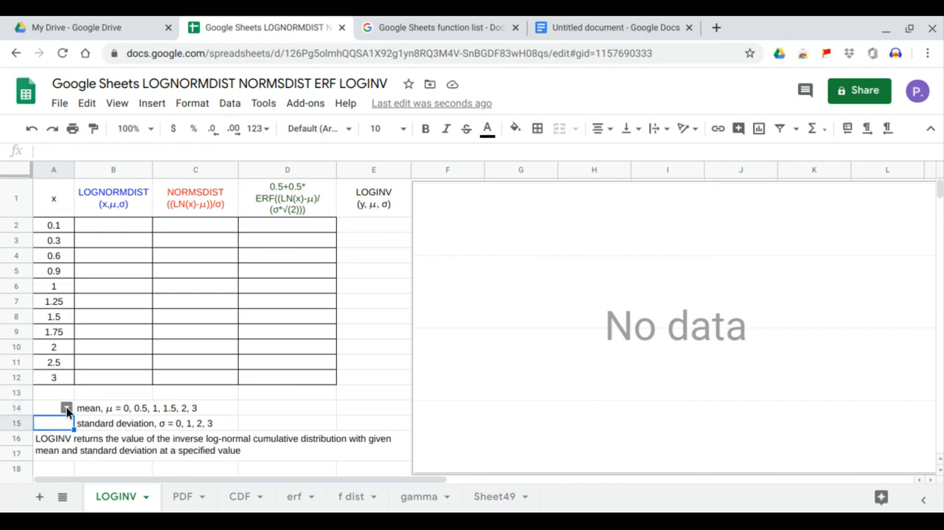
pyautogui.click(66, 408)
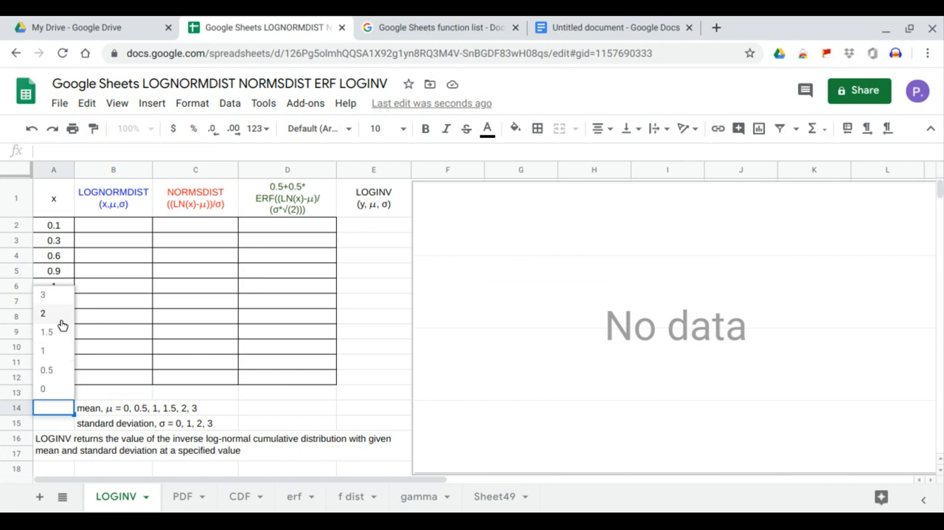
pyautogui.click(62, 322)
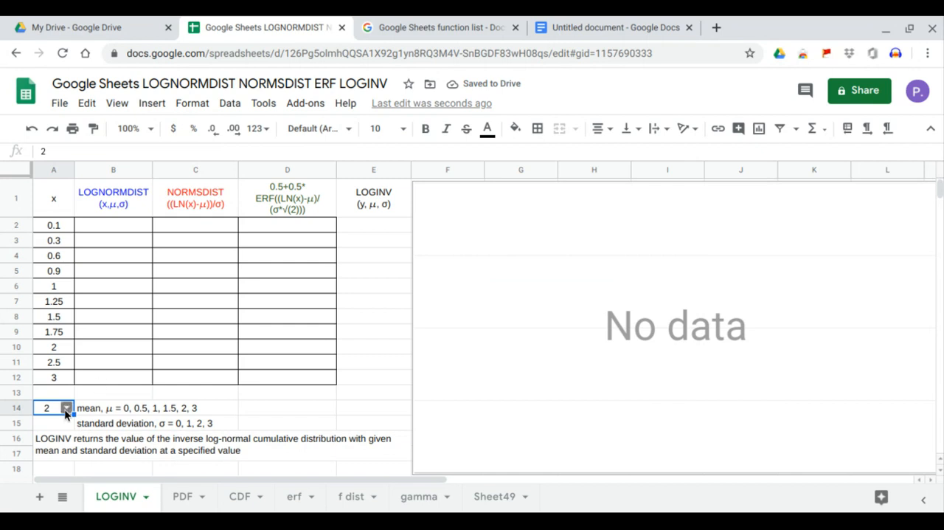
# Add list-of-items data validation to cell A15 with the standard deviation values 0, 1, 2, 3.
pyautogui.press('Down')
pyautogui.click(229, 104)
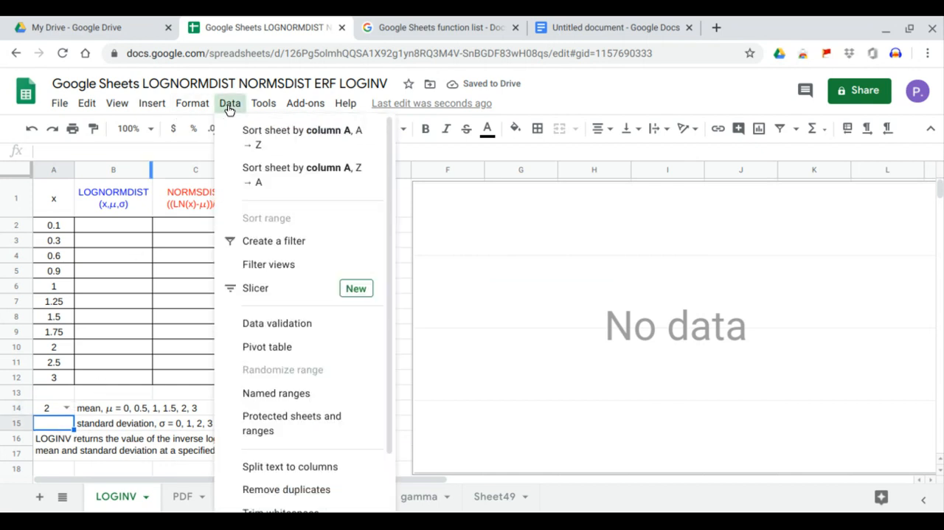
pyautogui.click(254, 310)
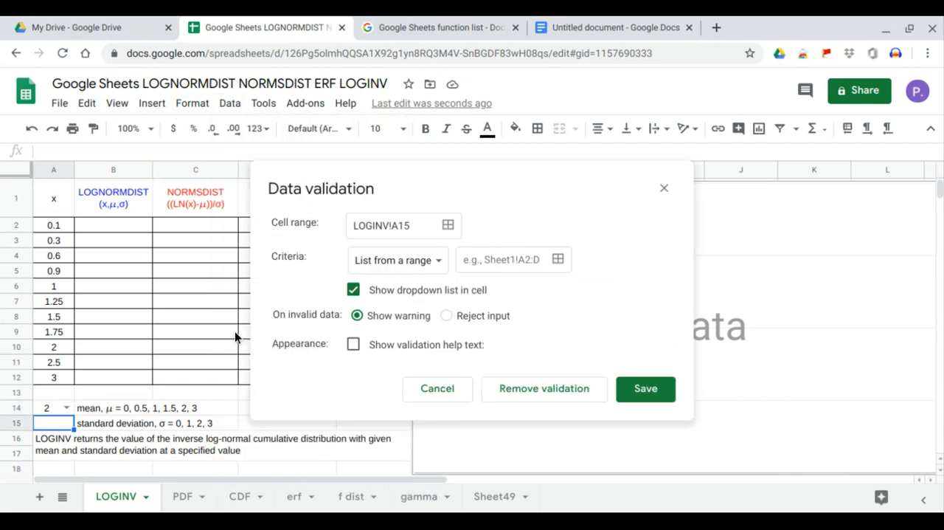
pyautogui.click(439, 260)
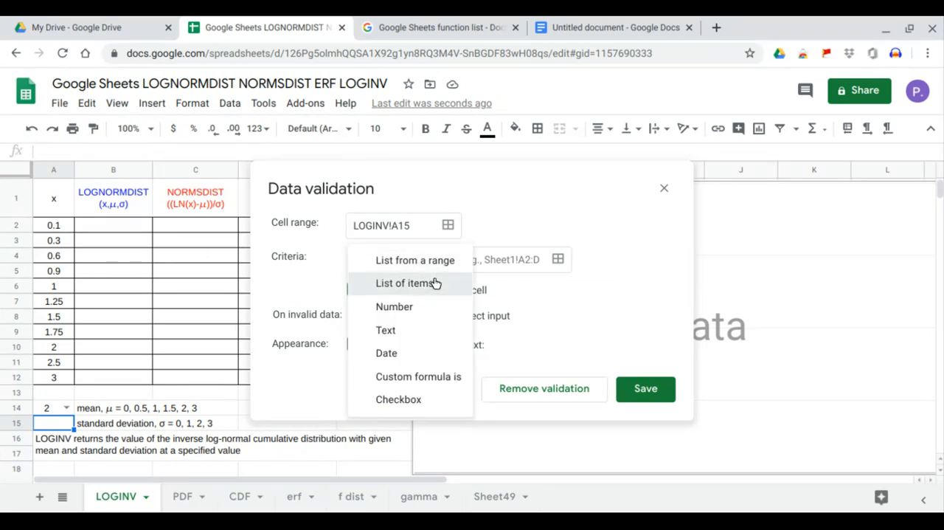
pyautogui.click(435, 282)
pyautogui.click(103, 424)
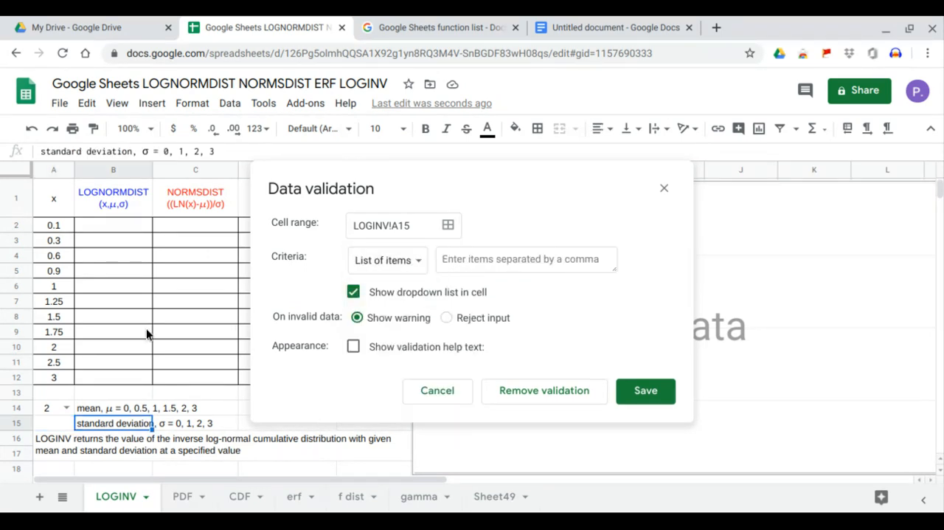
pyautogui.moveTo(163, 152); pyautogui.dragTo(207, 155)
pyautogui.hotkey('ctrl', 'c')
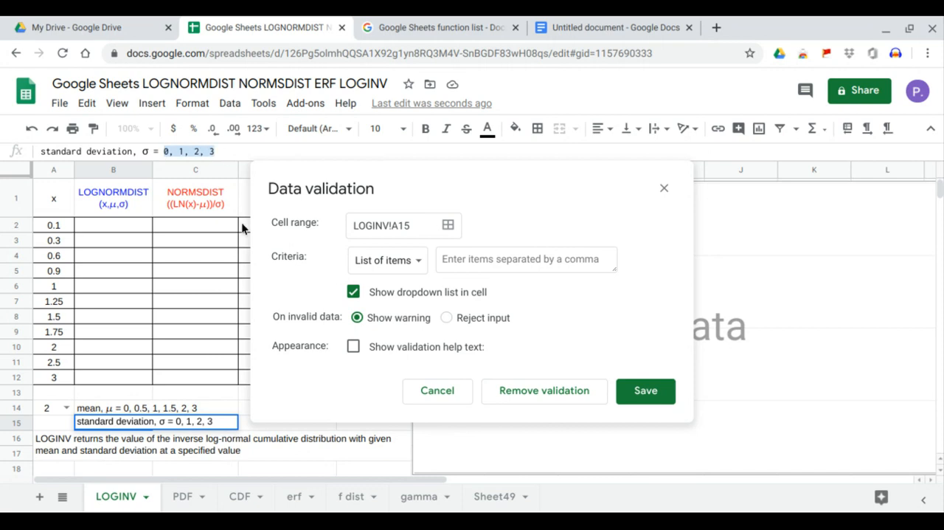
pyautogui.click(443, 258)
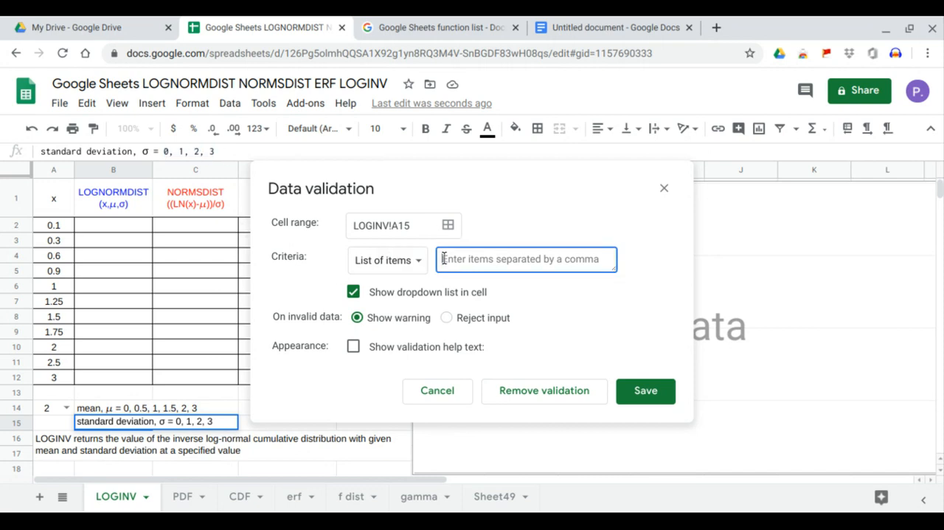
pyautogui.hotkey('ctrl', 'v')
pyautogui.click(634, 392)
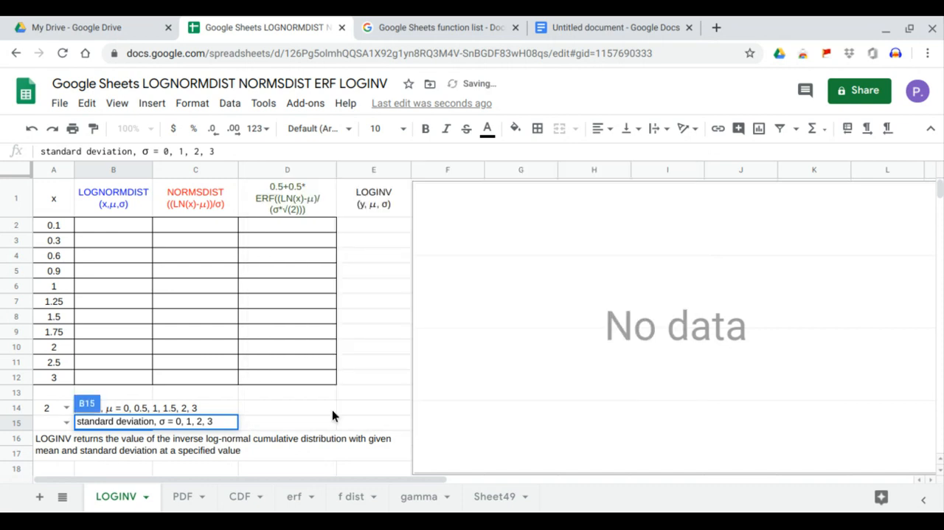
pyautogui.click(67, 423)
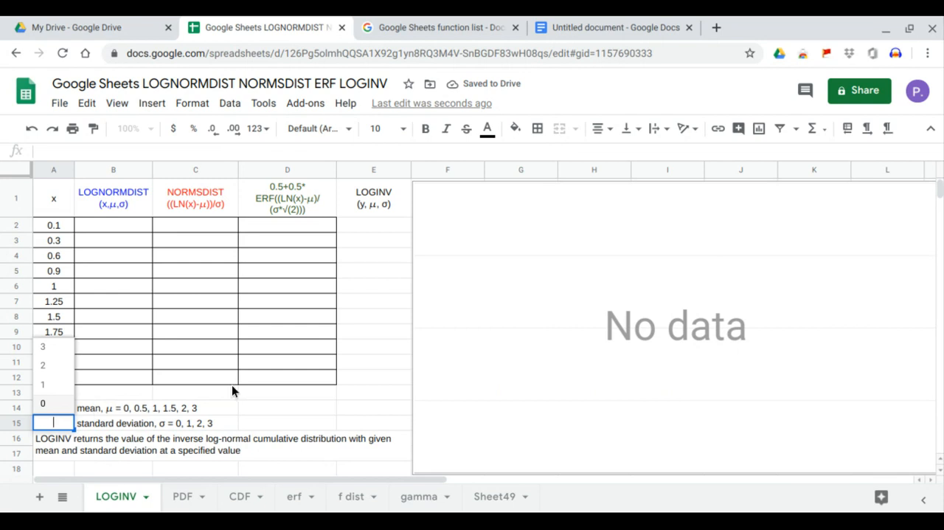
pyautogui.click(217, 411)
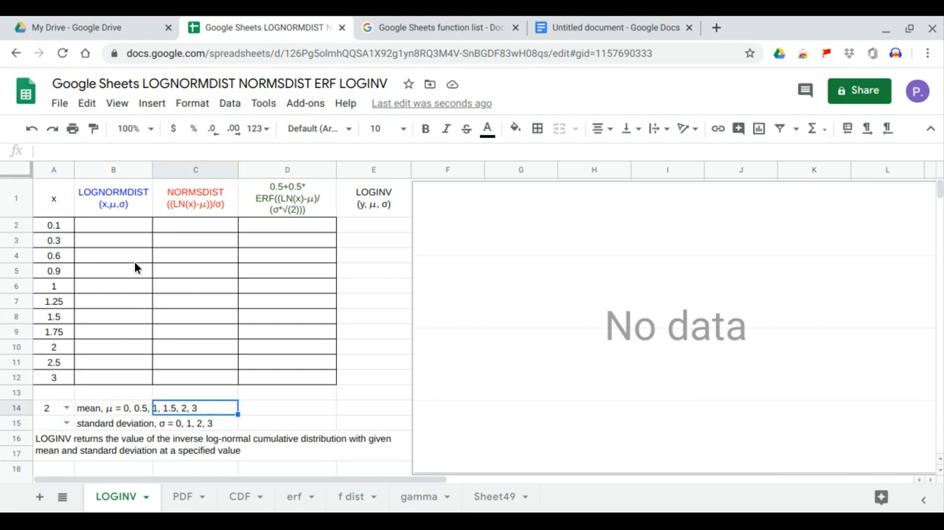
pyautogui.click(130, 230)
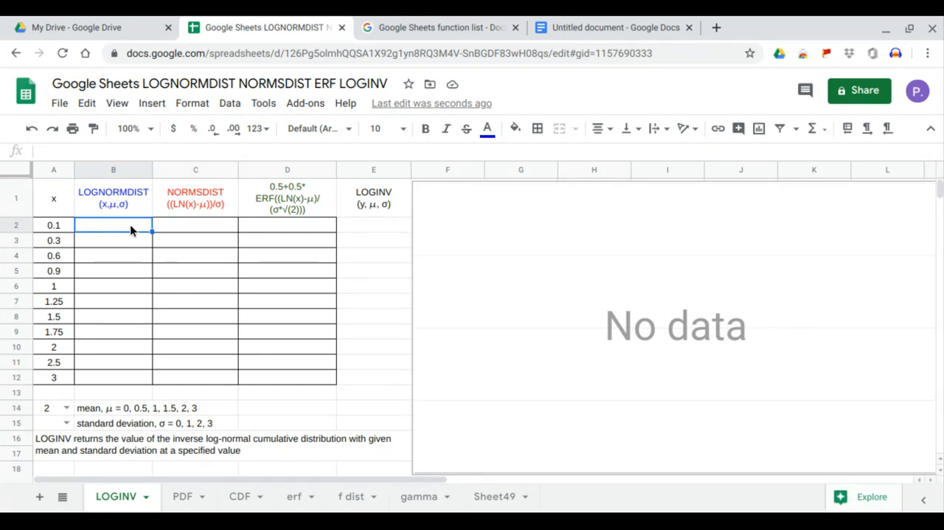
pyautogui.moveTo(72, 225); pyautogui.dragTo(56, 373)
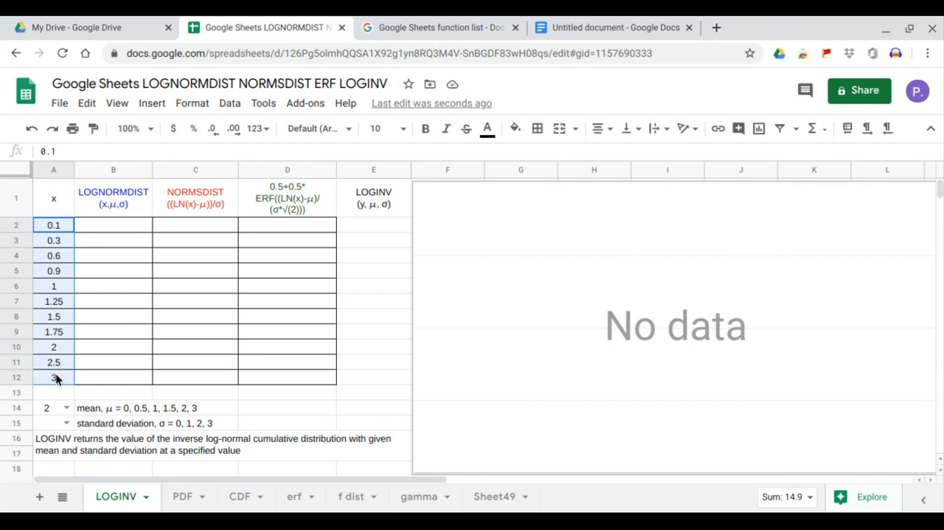
# Enter the formula =ARRAYFORMULA(LOGNORMDIST(A2:A12,A14,A15)) in cell B2.
pyautogui.click(133, 227)
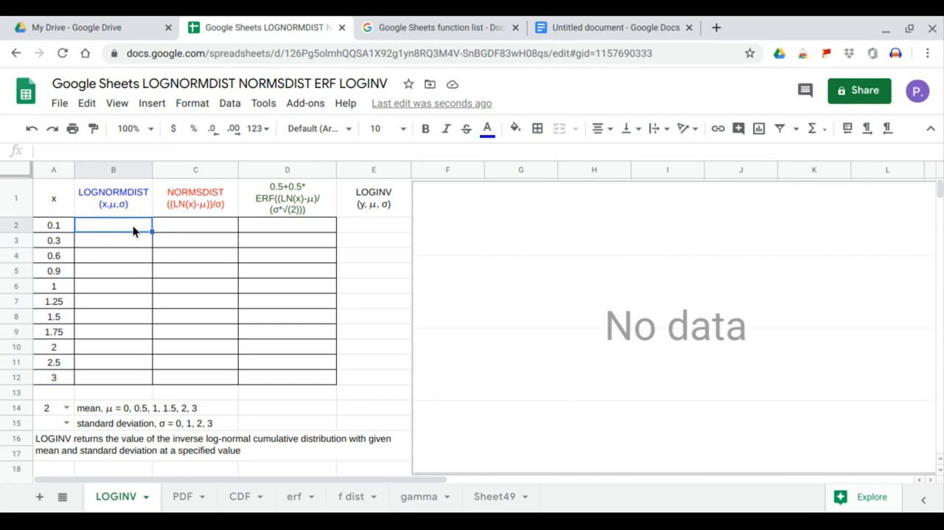
pyautogui.write('=ARRAYFORMULA(')
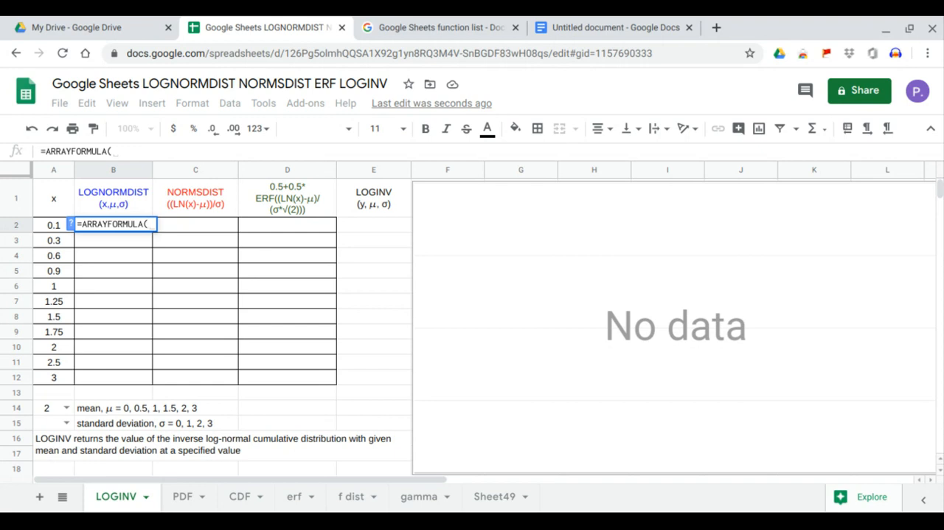
pyautogui.write('log')
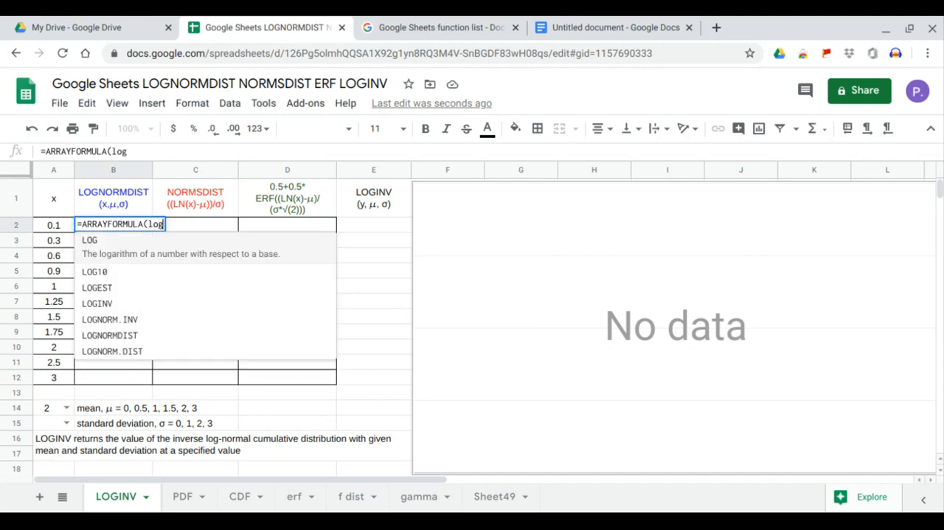
pyautogui.write('normd')
pyautogui.press('Tab')
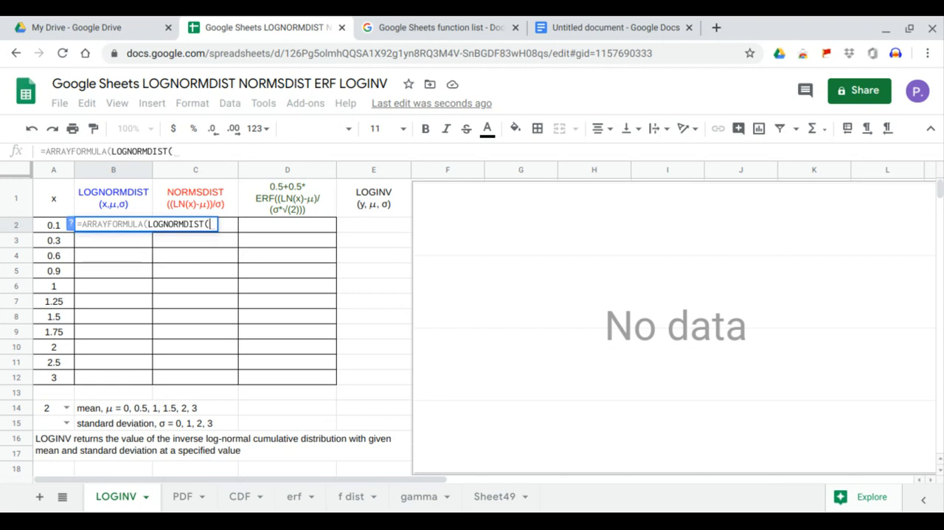
pyautogui.moveTo(50, 224); pyautogui.dragTo(55, 377)
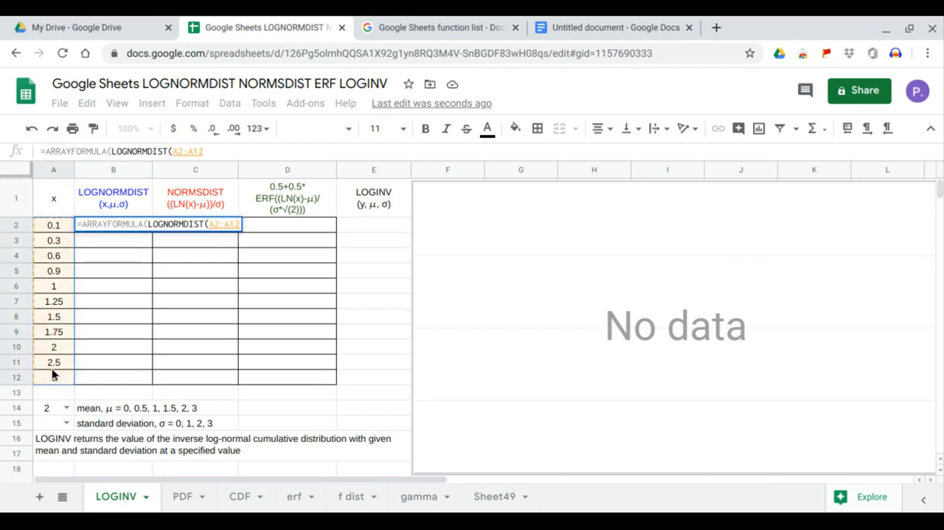
pyautogui.write(',')
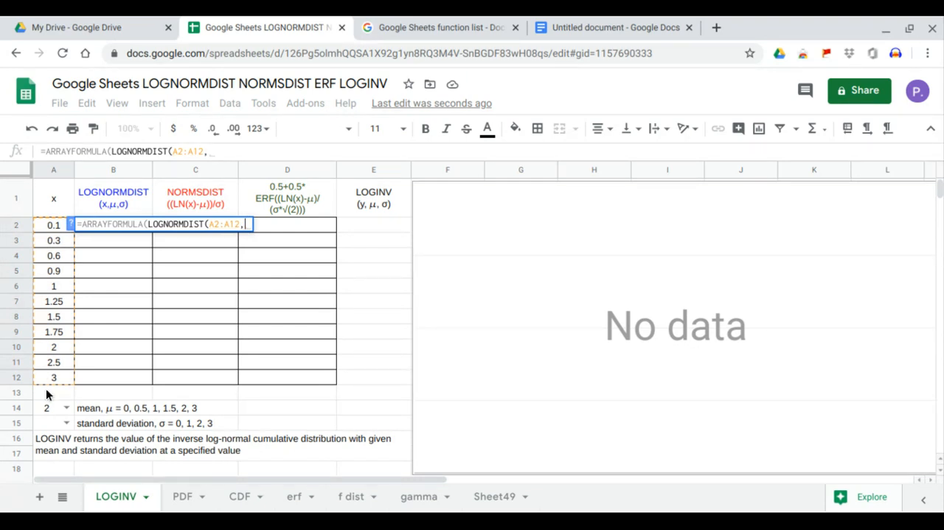
pyautogui.click(56, 408)
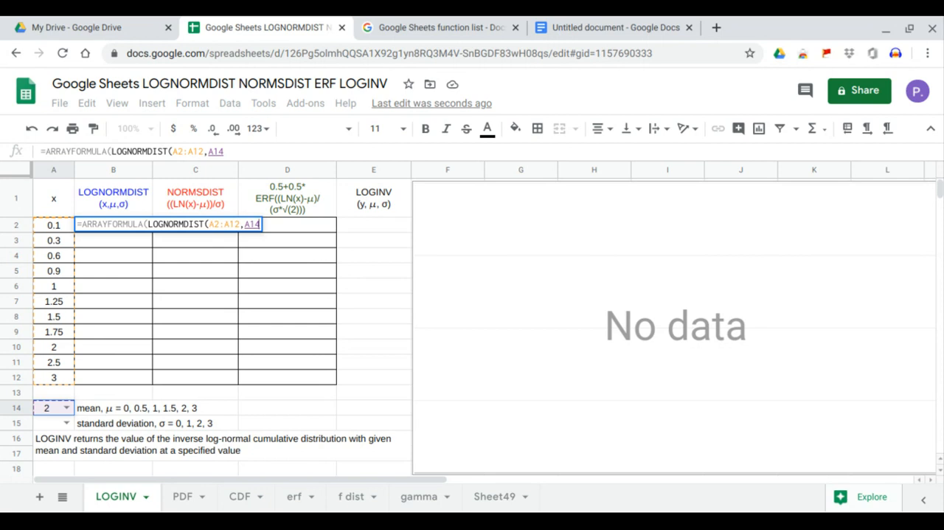
pyautogui.write(',')
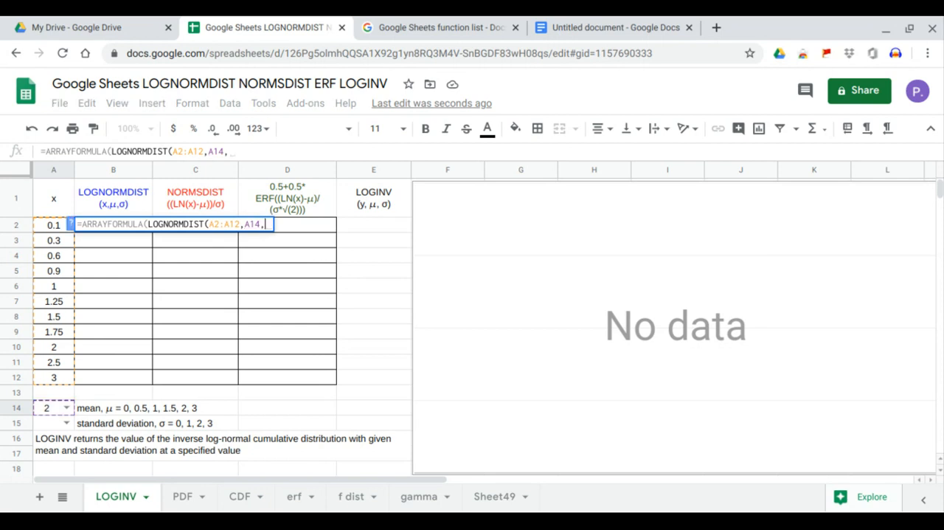
pyautogui.click(50, 423)
pyautogui.press('Return')
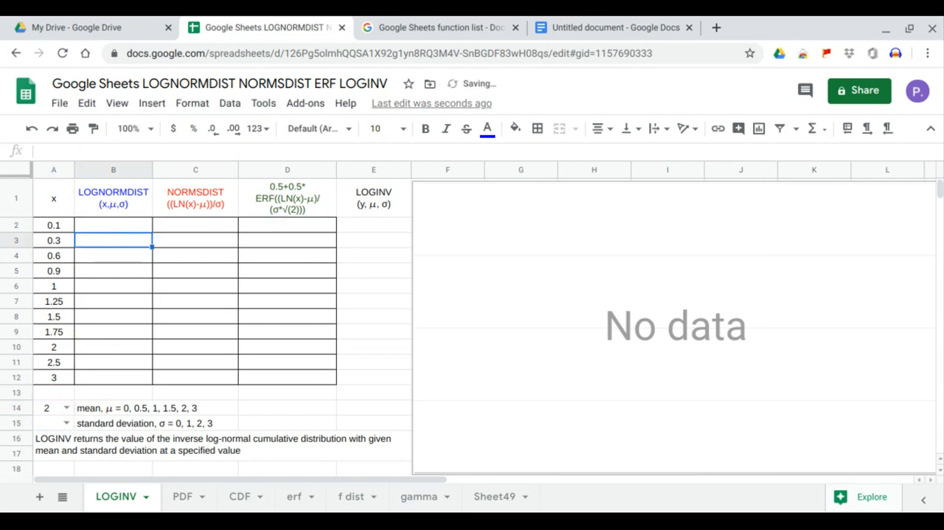
# Choose 2 as the standard deviation in cell A15 from its validation list.
pyautogui.click(66, 425)
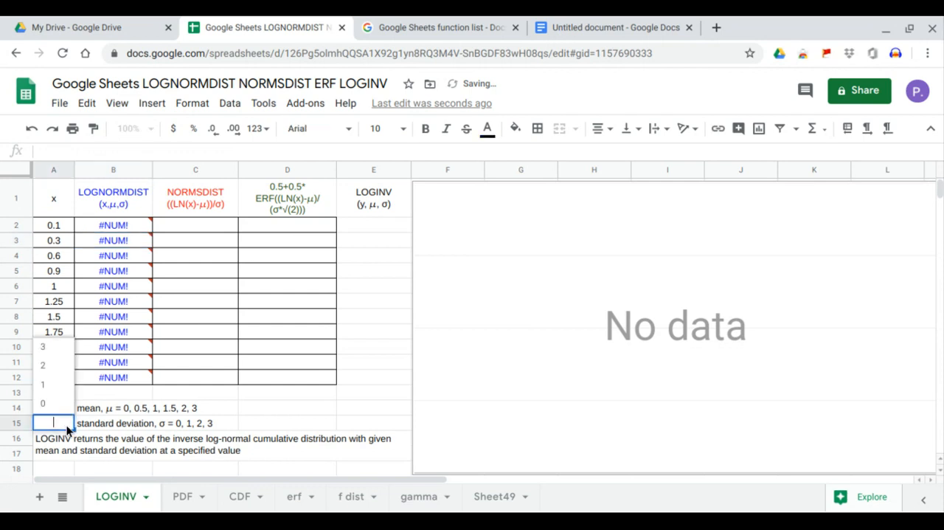
pyautogui.click(60, 377)
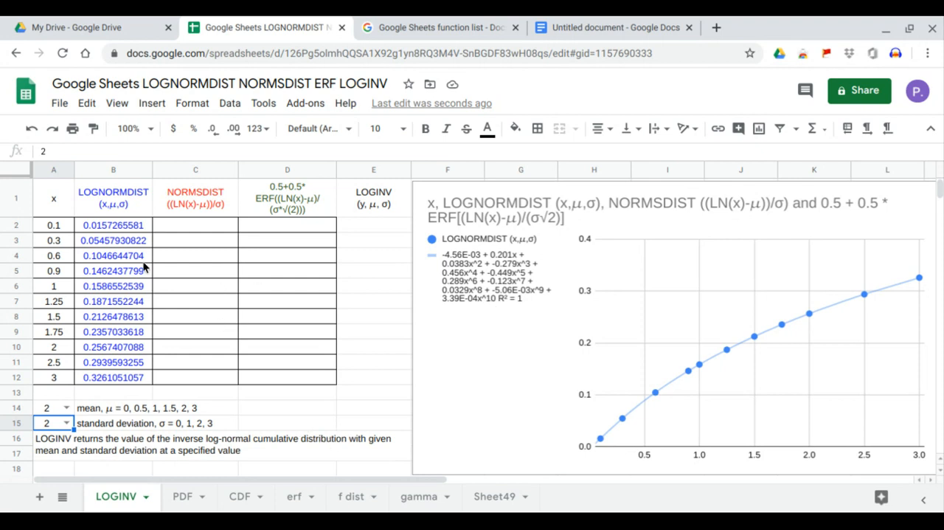
# Enter the formula =ARRAYFORMULA(NORMSDIST(LN(A2:A12))) in cell C2.
pyautogui.click(198, 222)
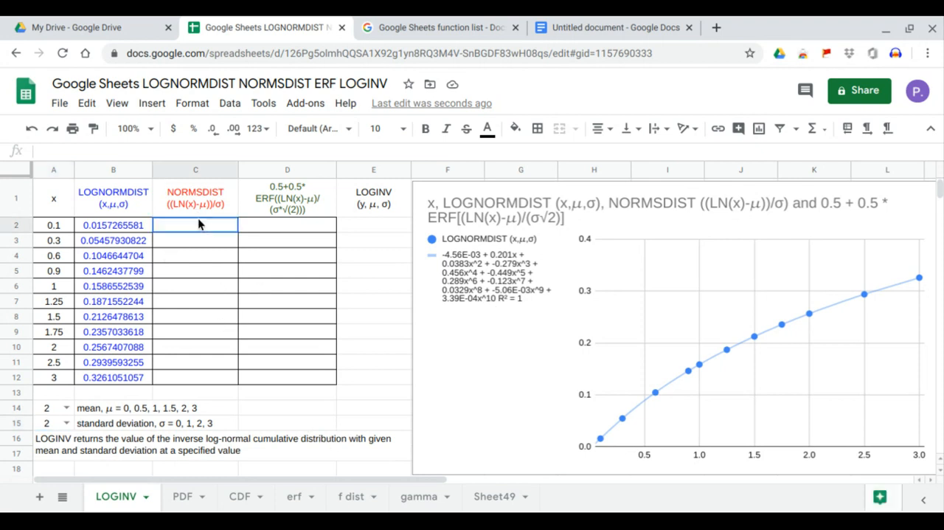
pyautogui.write('=')
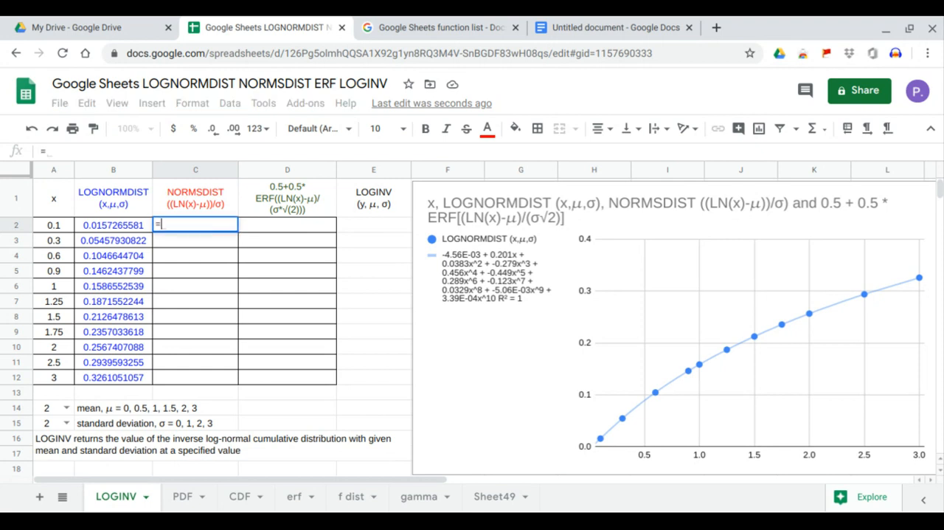
pyautogui.write('ARRAYFORMULA(no')
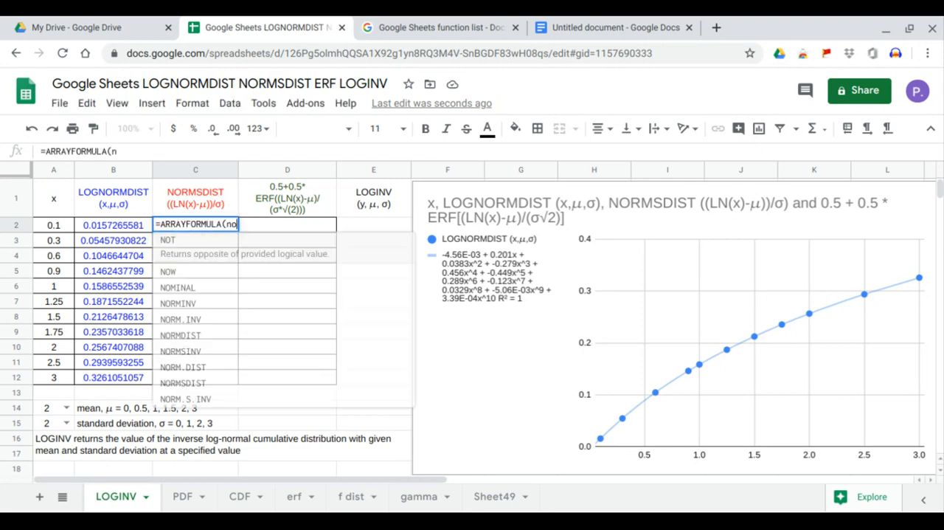
pyautogui.write('rmsd')
pyautogui.press('Tab')
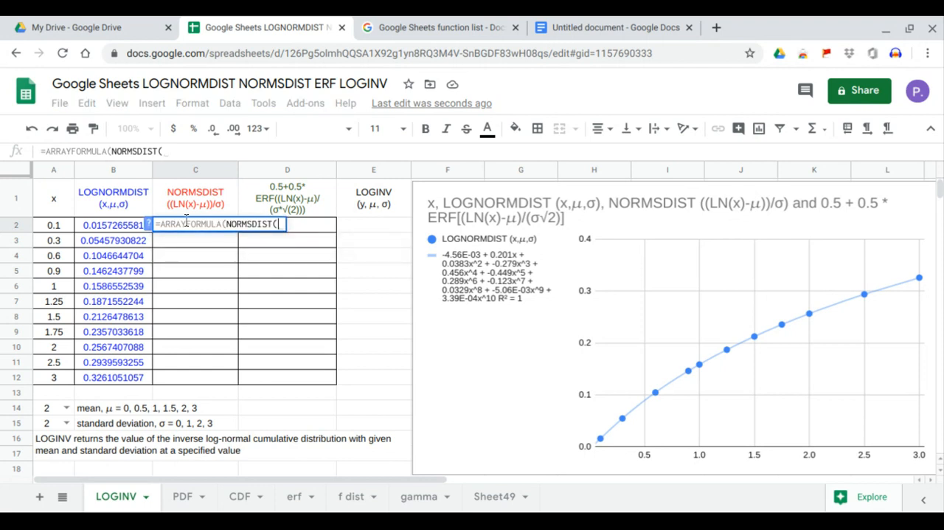
pyautogui.write('ln')
pyautogui.press('Tab')
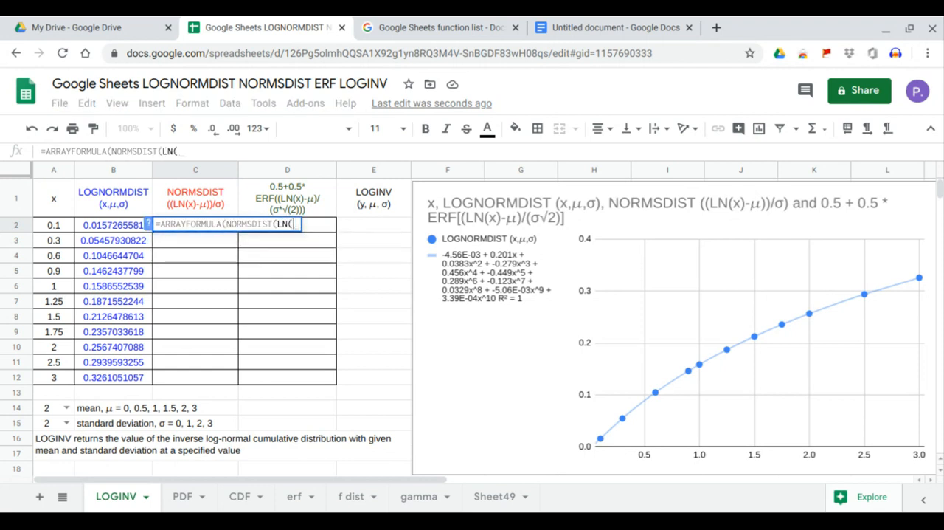
pyautogui.moveTo(70, 226); pyautogui.dragTo(67, 377)
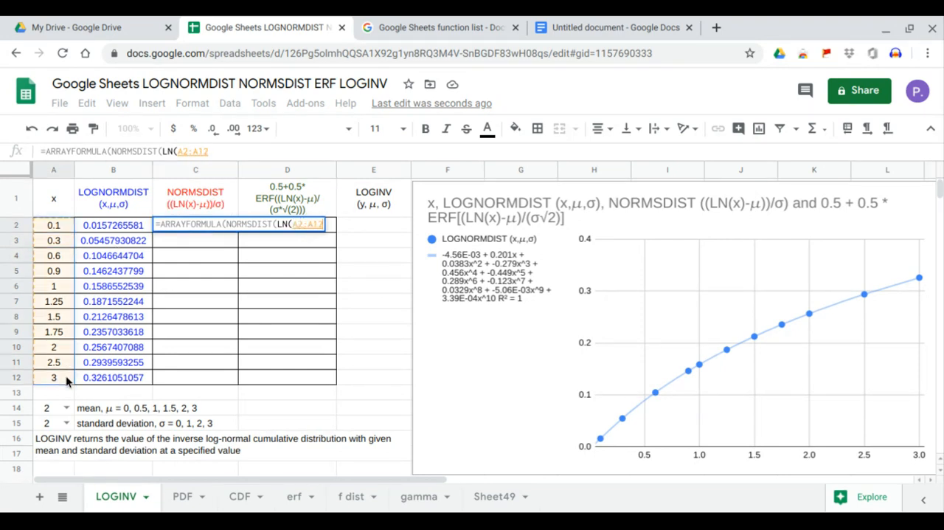
pyautogui.press('Return')
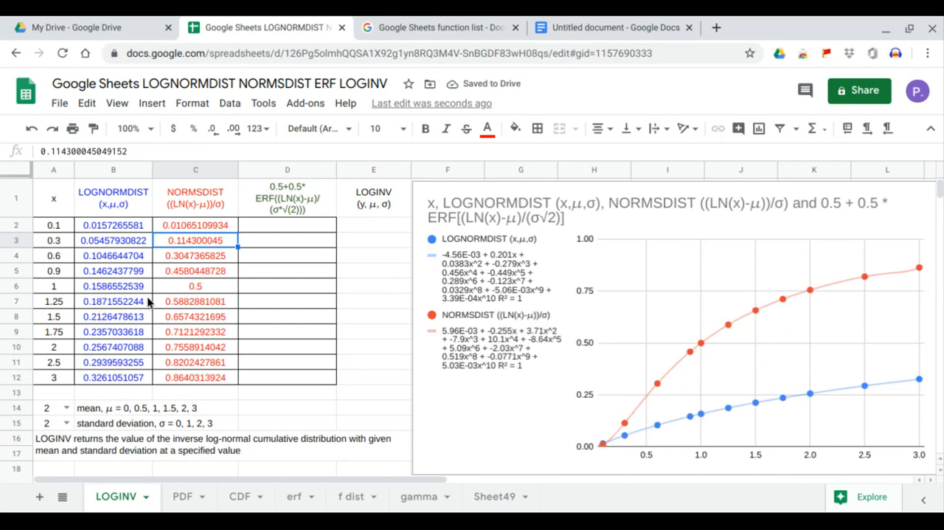
# Subtract the mean in A14 within the C2 formula, making it =ARRAYFORMULA(NORMSDIST((LN(A2:A12)-A14))).
pyautogui.click(201, 227)
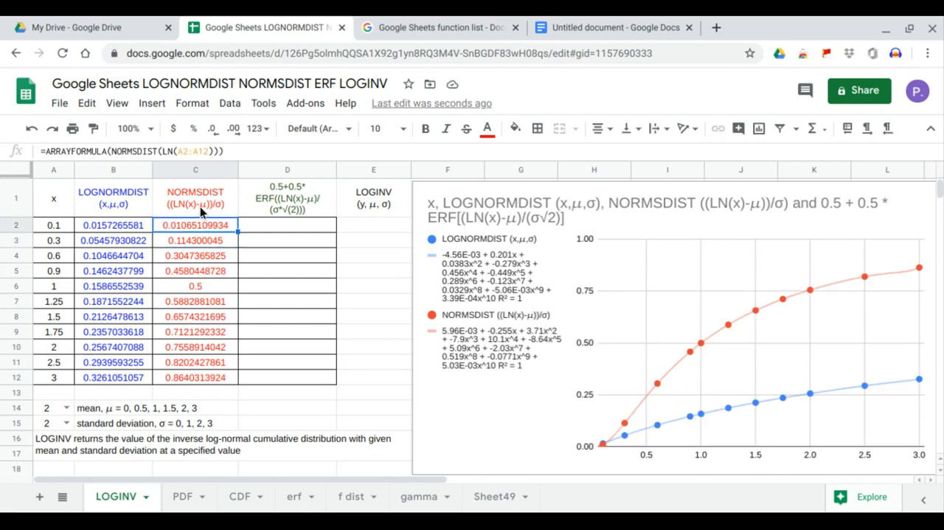
pyautogui.click(160, 151)
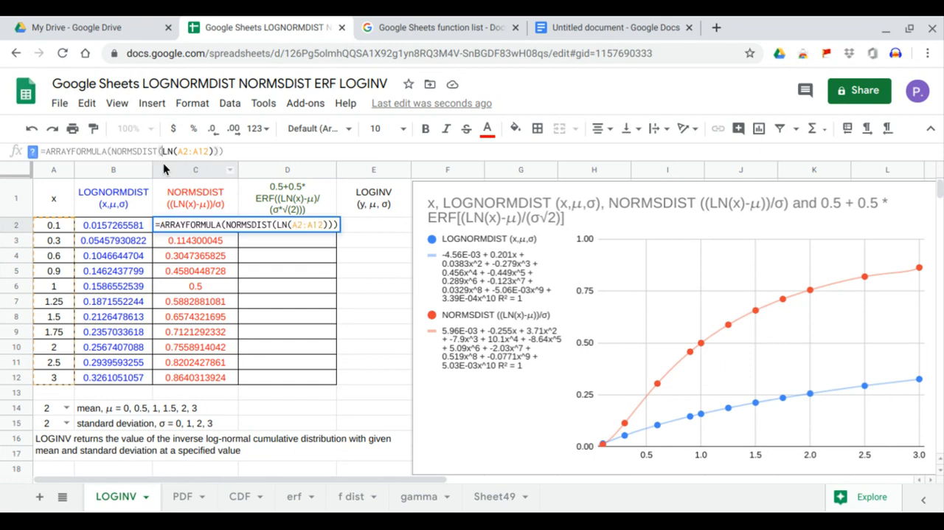
pyautogui.write('(')
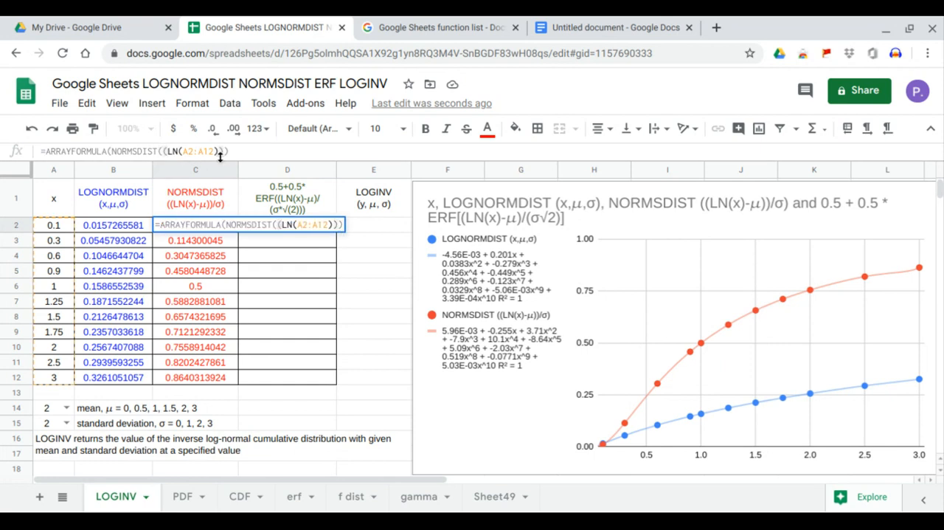
pyautogui.click(218, 151)
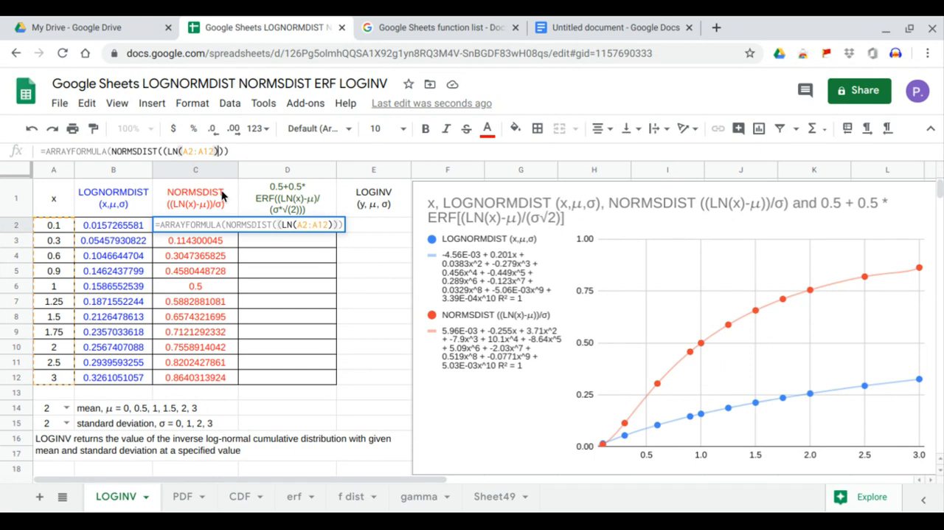
pyautogui.write('-')
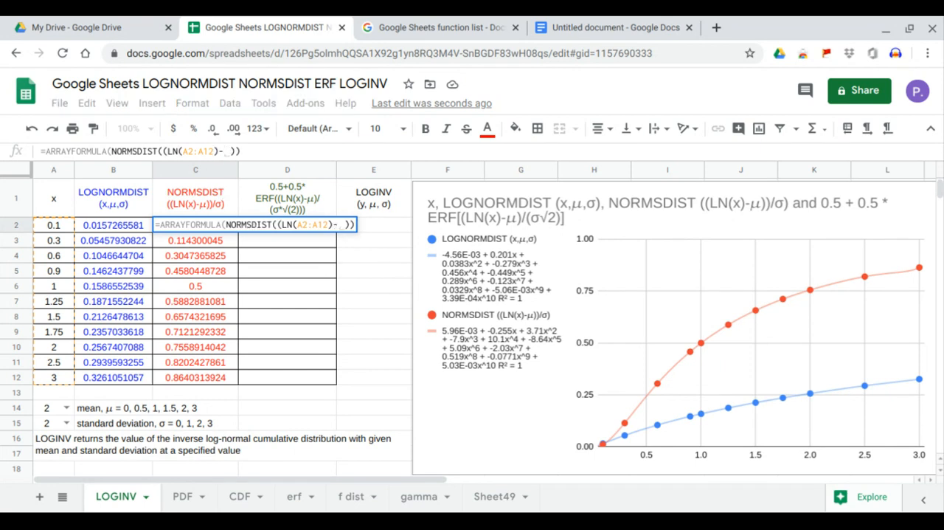
pyautogui.click(48, 414)
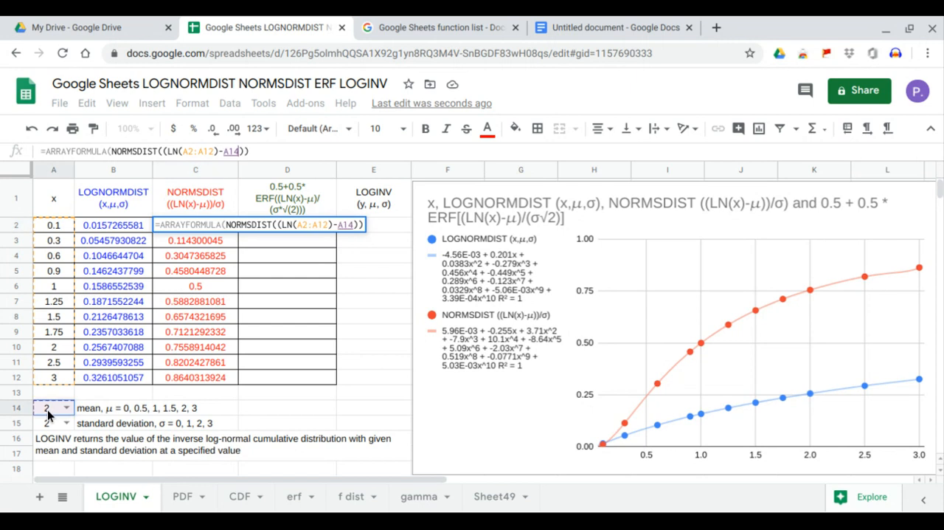
pyautogui.press('Return')
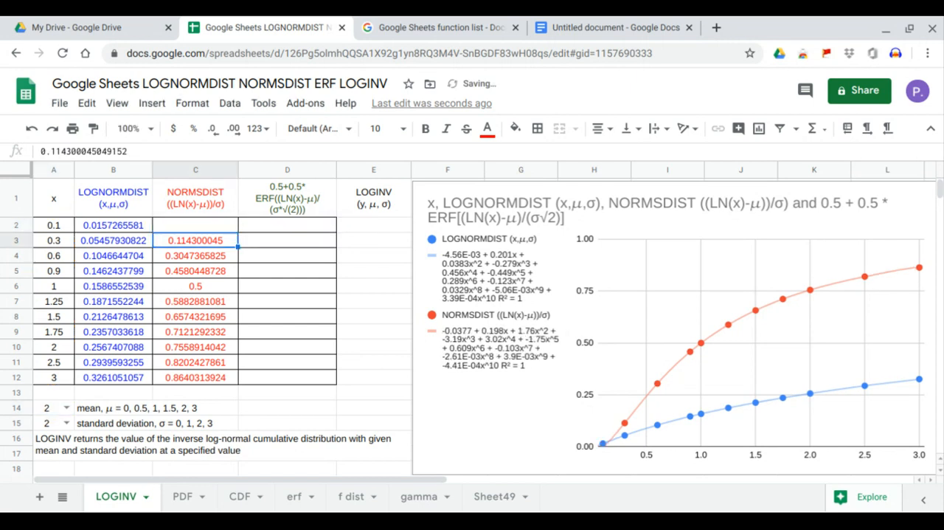
# Divide the bracketed difference in the C2 formula by the standard deviation in A15, and compare the results in B2:B12 with C2:C12.
pyautogui.click(189, 226)
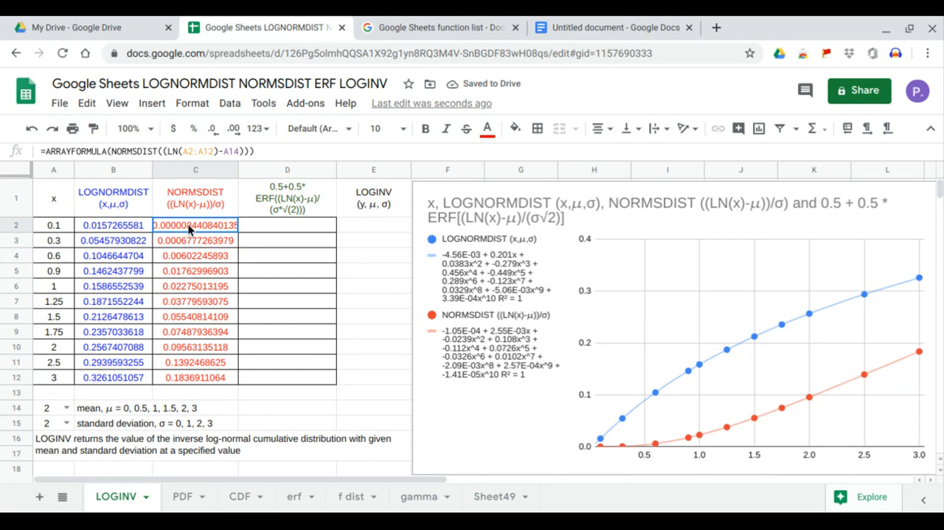
pyautogui.click(244, 151)
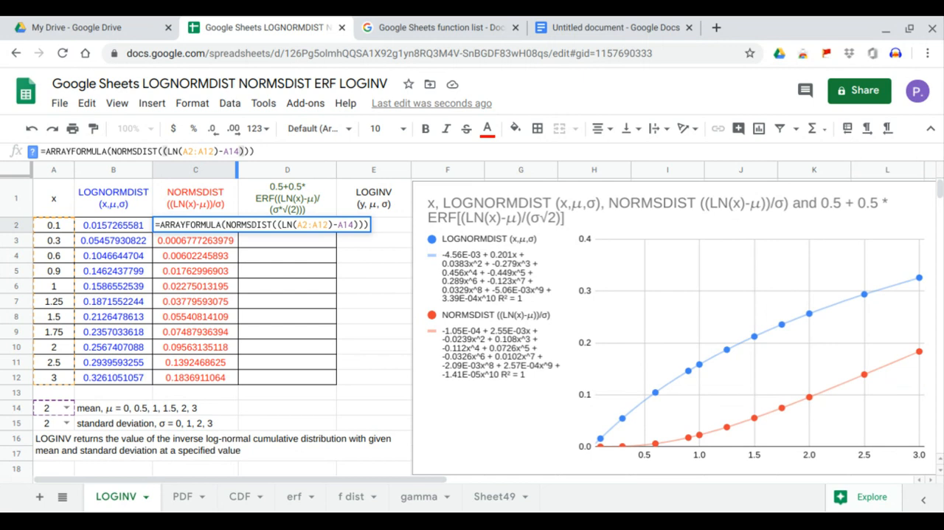
pyautogui.write('/')
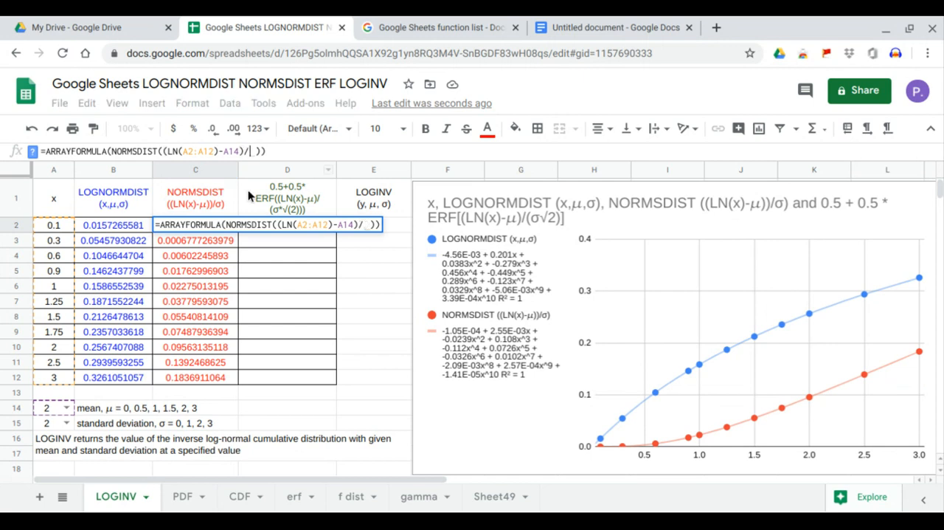
pyautogui.click(51, 421)
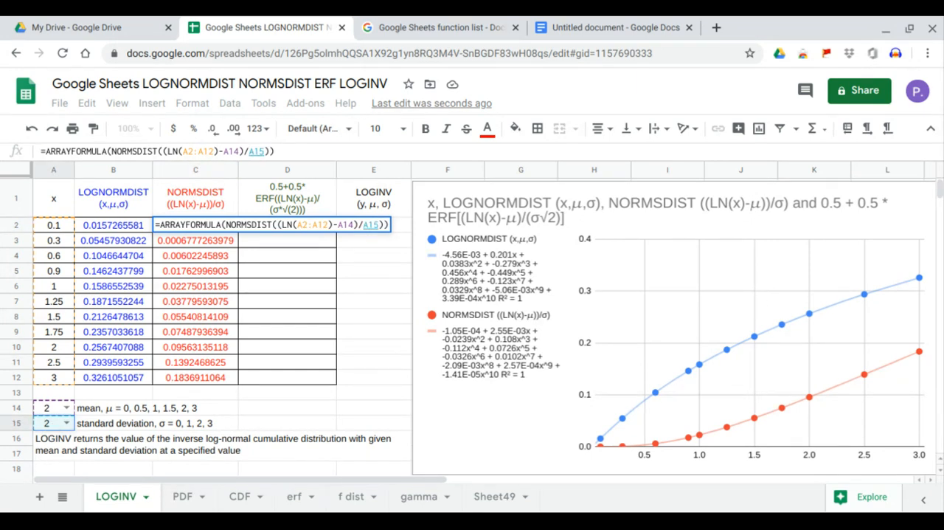
pyautogui.press('Return')
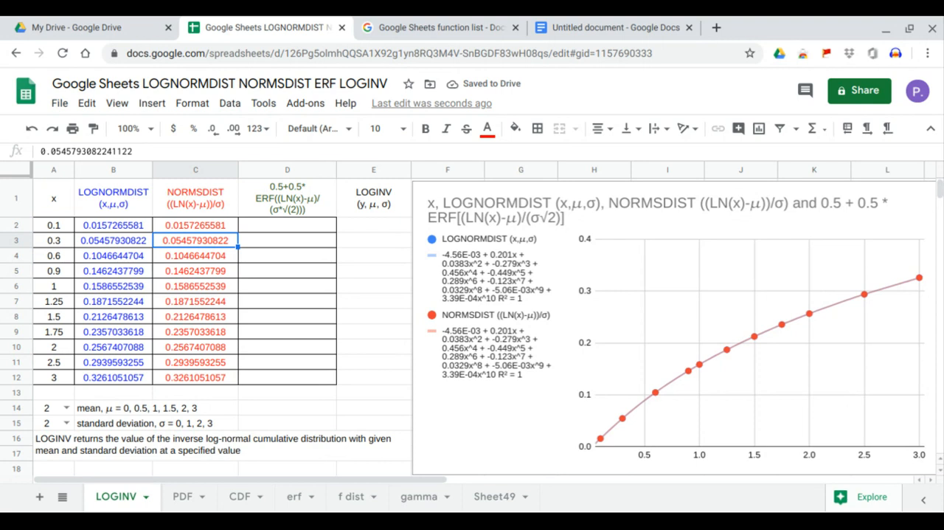
pyautogui.moveTo(129, 231); pyautogui.dragTo(180, 377)
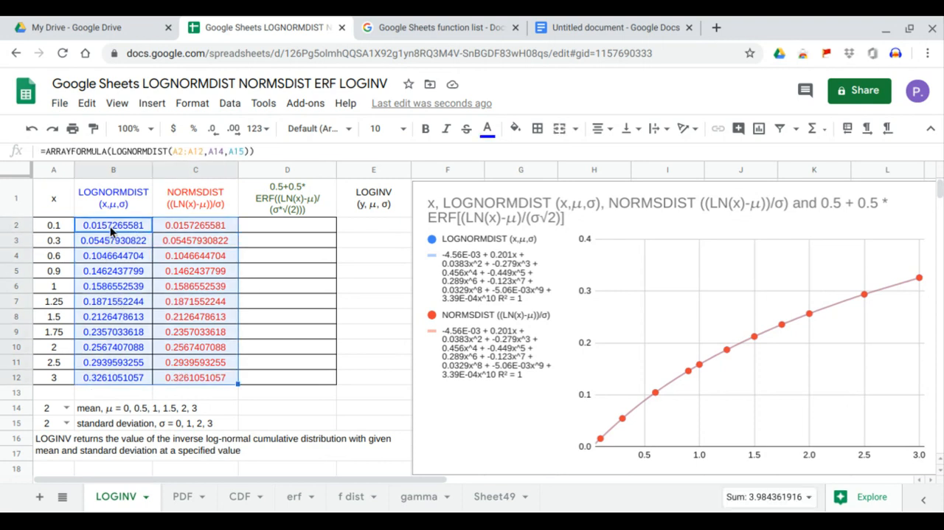
pyautogui.moveTo(110, 226); pyautogui.dragTo(117, 377)
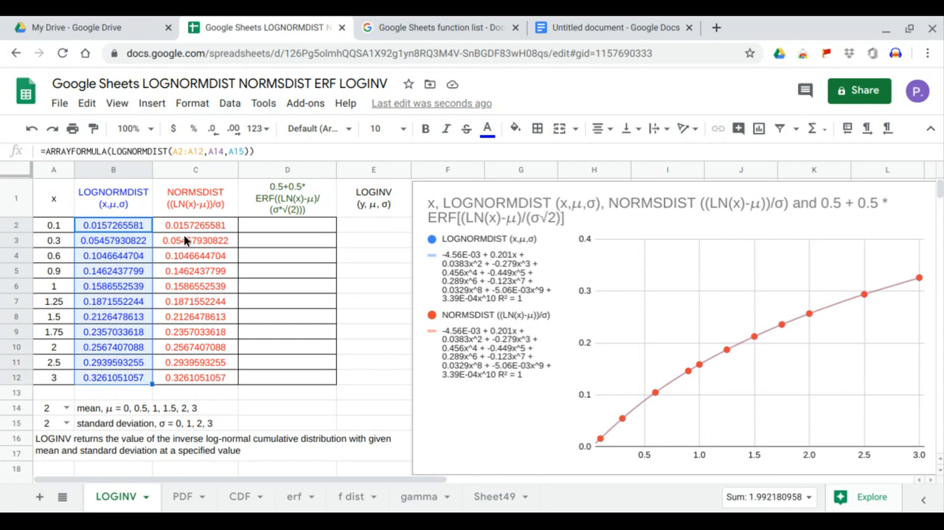
pyautogui.moveTo(185, 226); pyautogui.dragTo(189, 374)
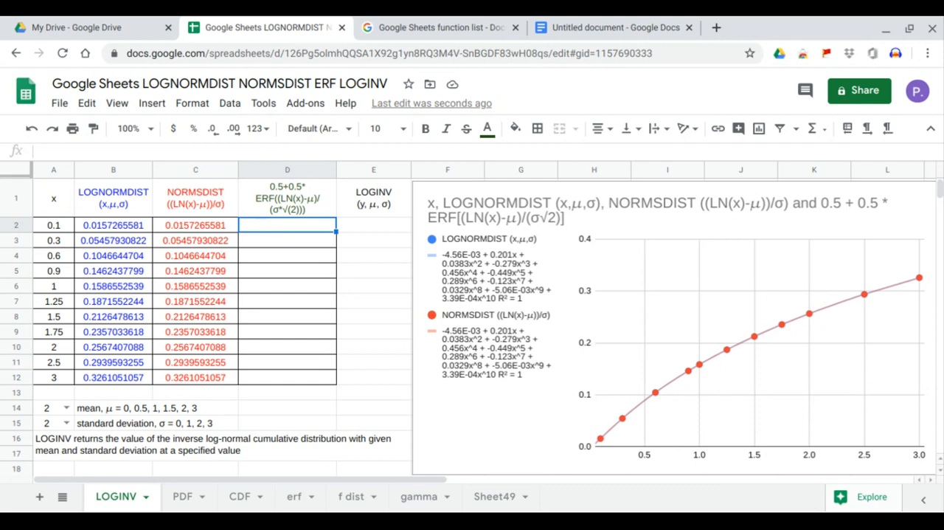
# Enter the formula =ARRAYFORMULA(0.5+0.5*ERF(LN(A2:A12))) in cell D2.
pyautogui.write('=arr')
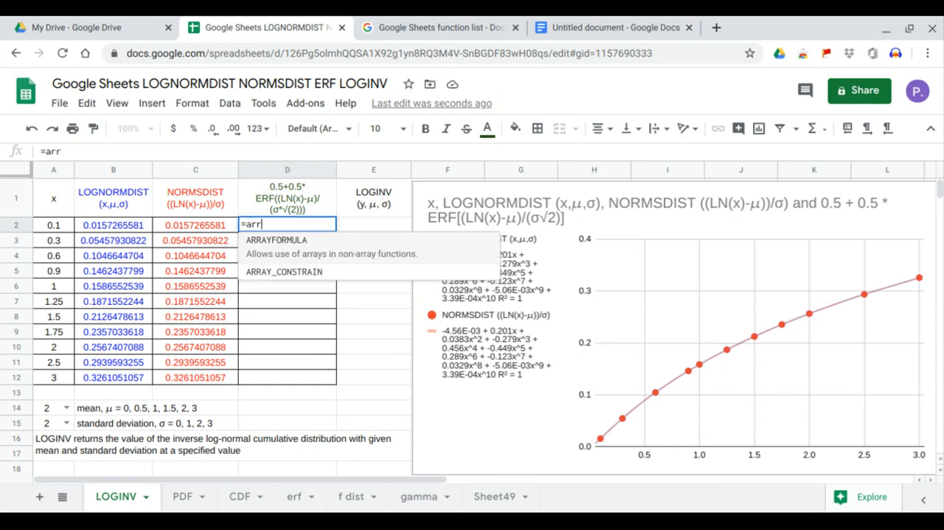
pyautogui.press('Tab')
pyautogui.write('0.5')
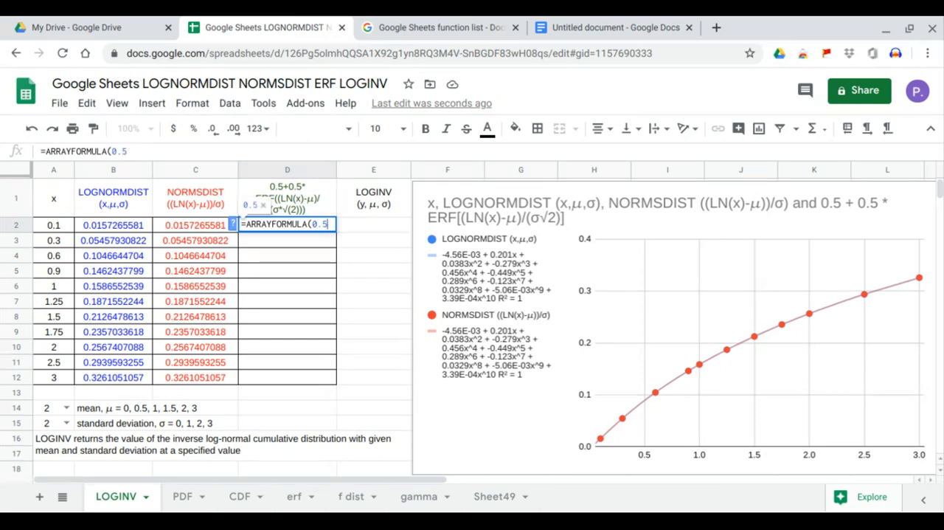
pyautogui.write('+0.5*')
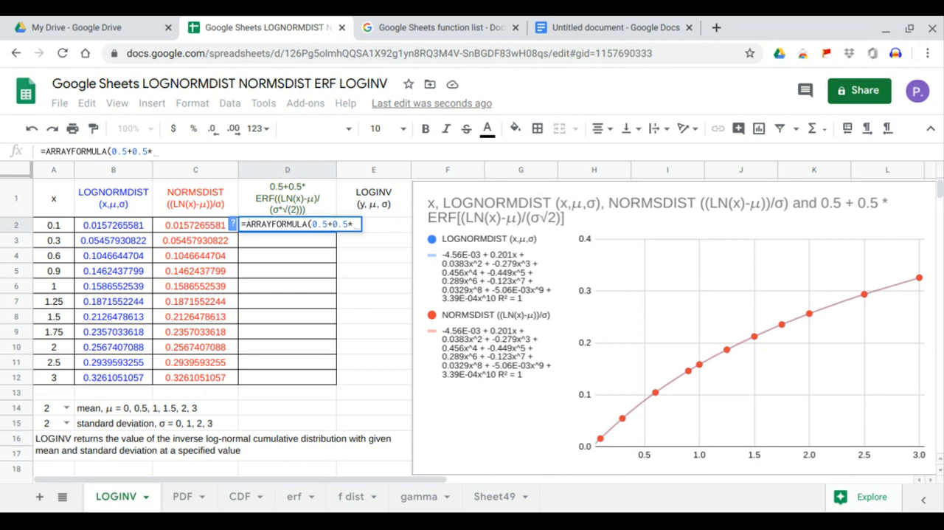
pyautogui.write('ERF(')
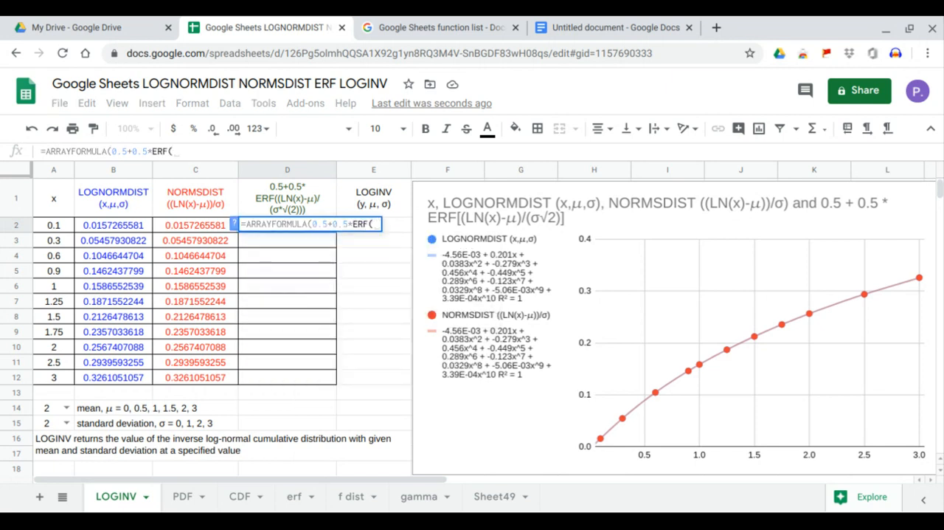
pyautogui.write('ln')
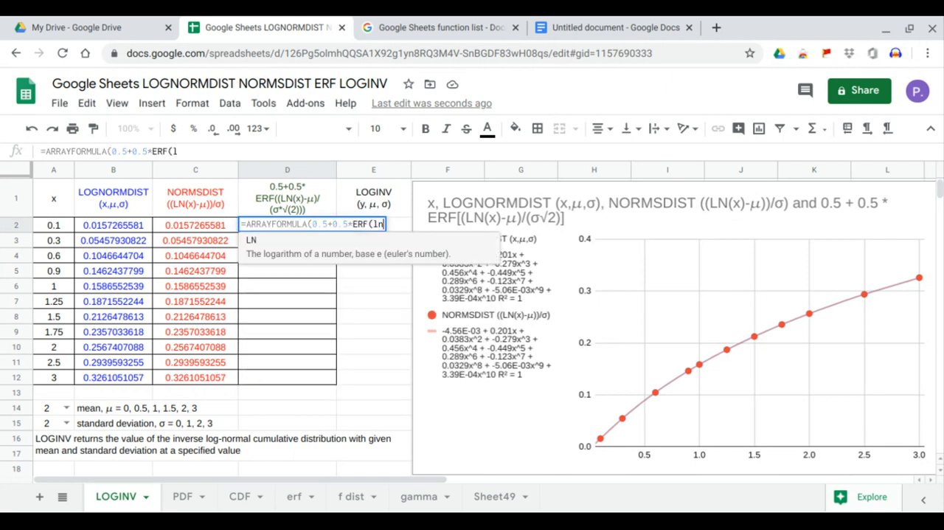
pyautogui.press('Tab')
pyautogui.write(')')
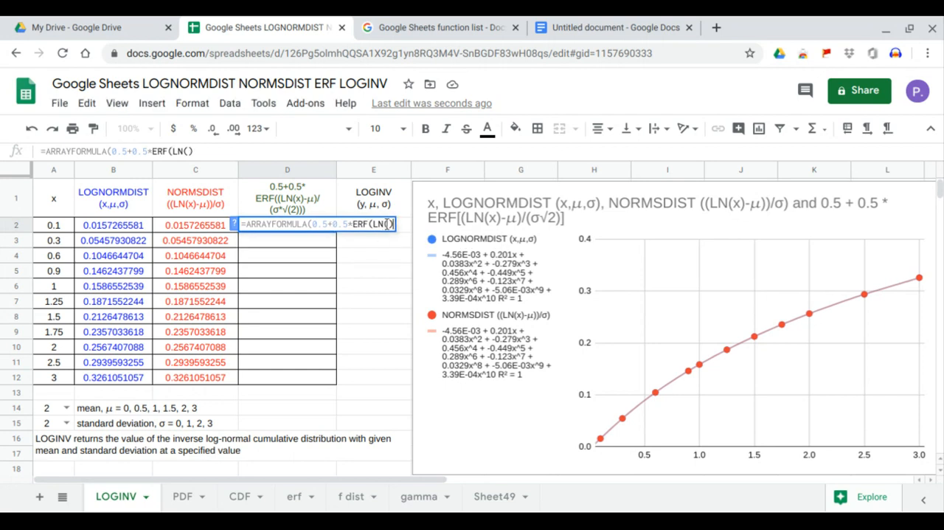
pyautogui.press('Left')
pyautogui.moveTo(55, 226); pyautogui.dragTo(60, 376)
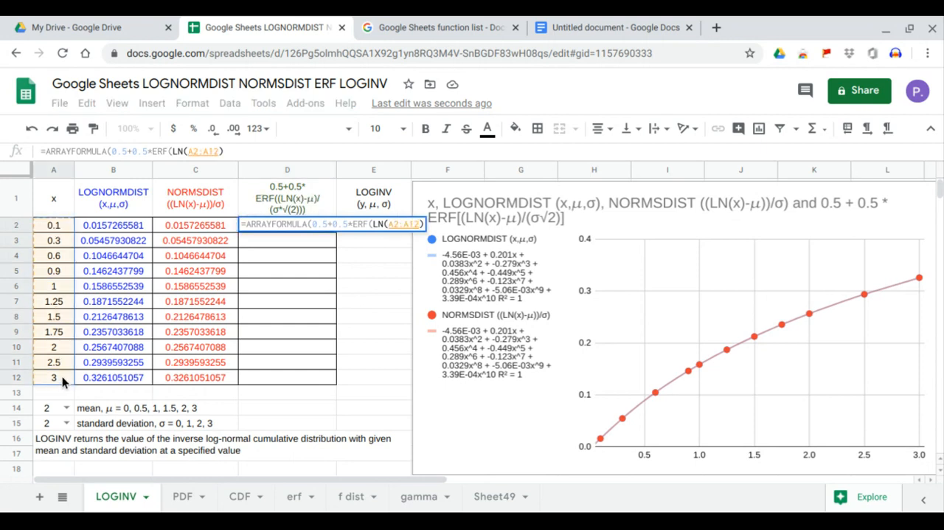
pyautogui.press('Return')
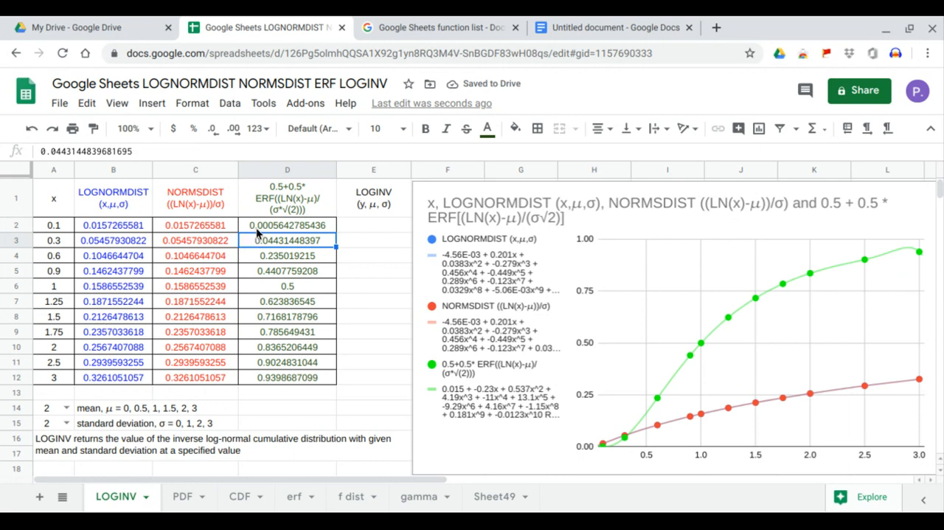
# Subtract the mean in A14 within the D2 formula, making it =ARRAYFORMULA(0.5+0.5*ERF((LN(A2:A12)-A14))).
pyautogui.click(257, 229)
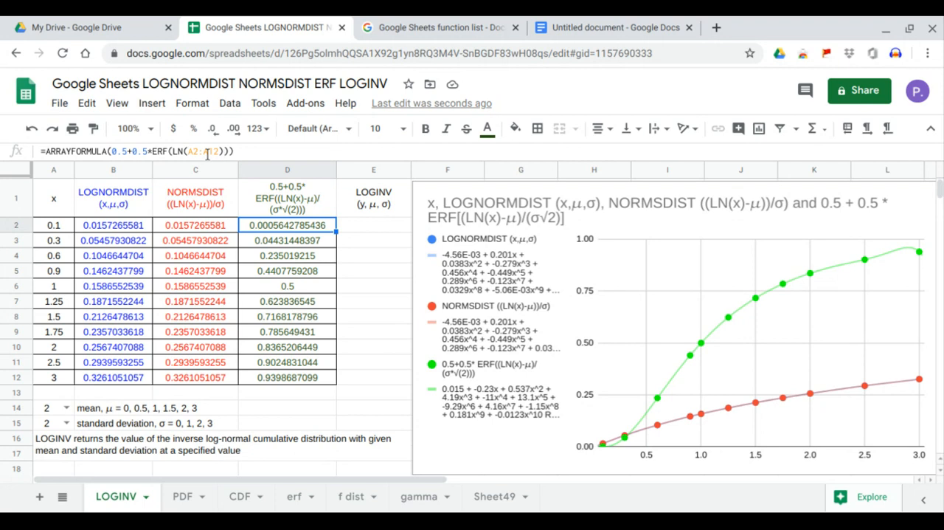
pyautogui.click(168, 152)
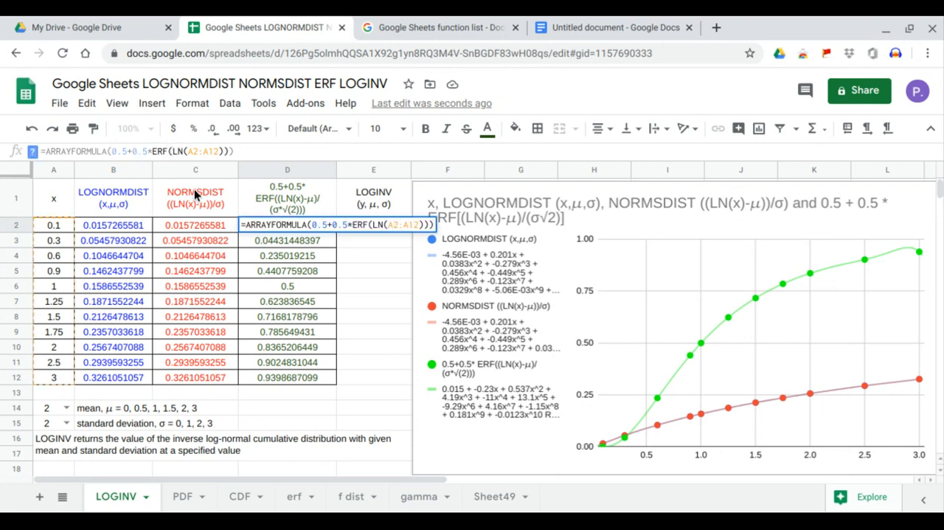
pyautogui.write('(')
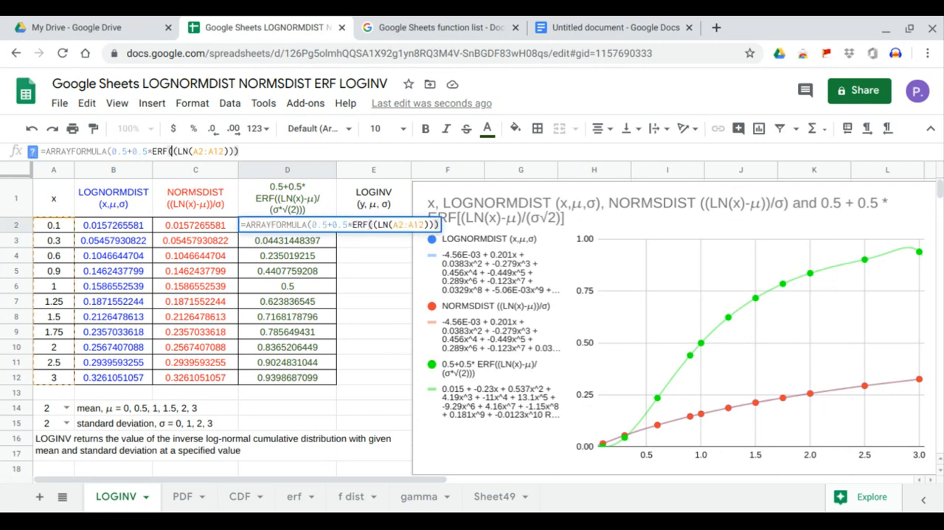
pyautogui.click(228, 152)
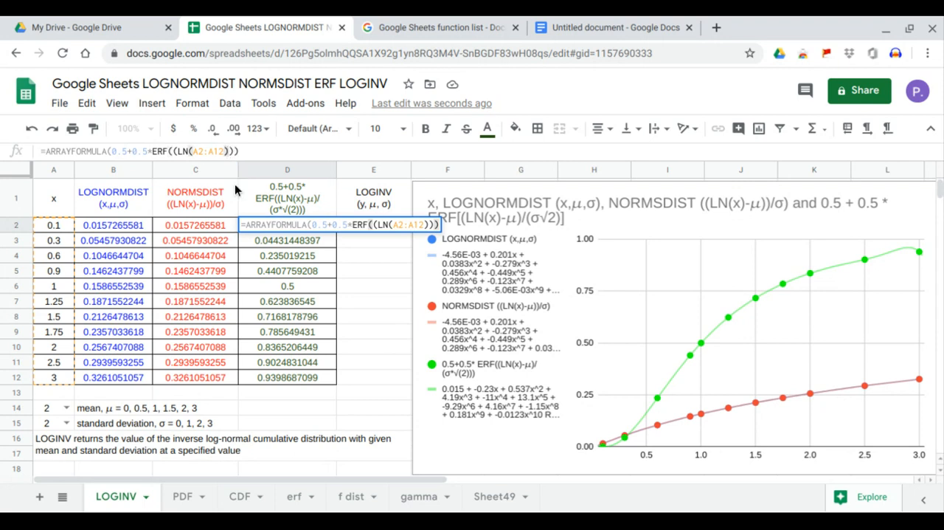
pyautogui.write('-')
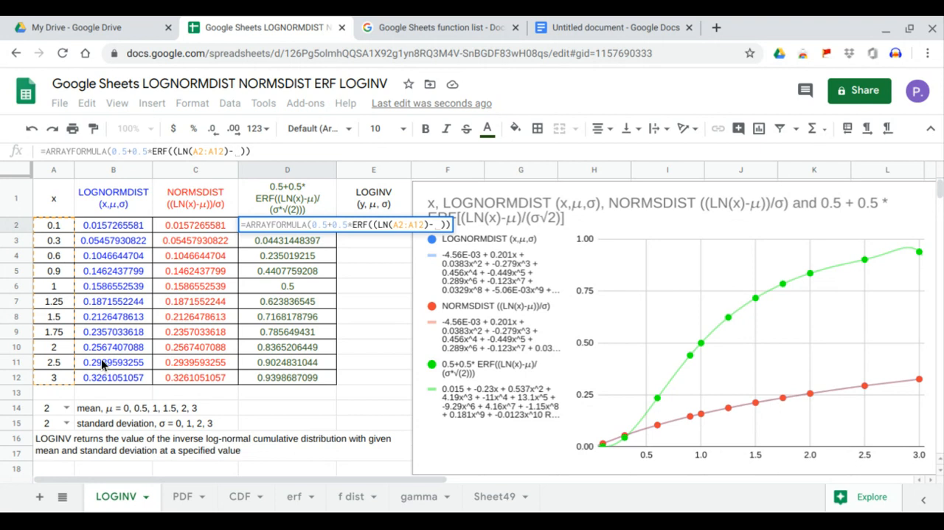
pyautogui.click(55, 410)
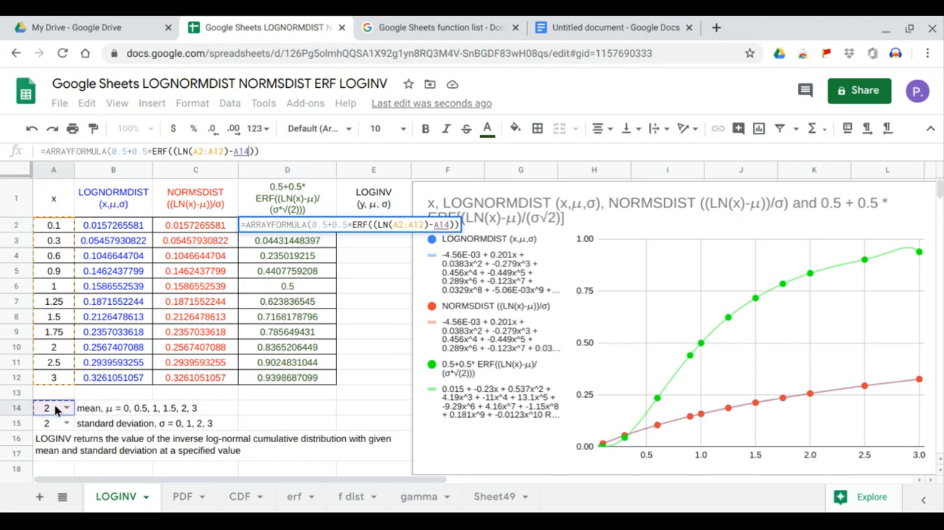
pyautogui.press('Return')
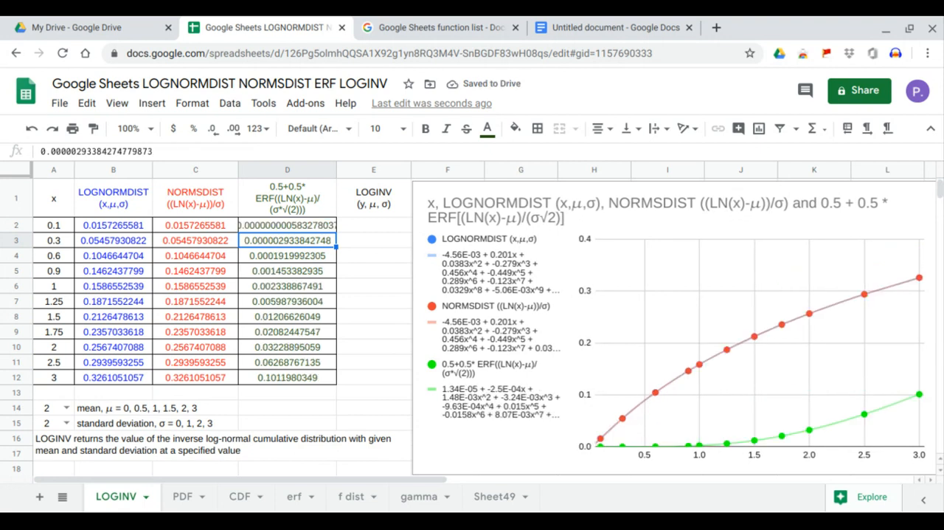
# Divide the bracketed difference inside ERF in the D2 formula by the standard deviation in A15, adding /(A15).
pyautogui.click(298, 224)
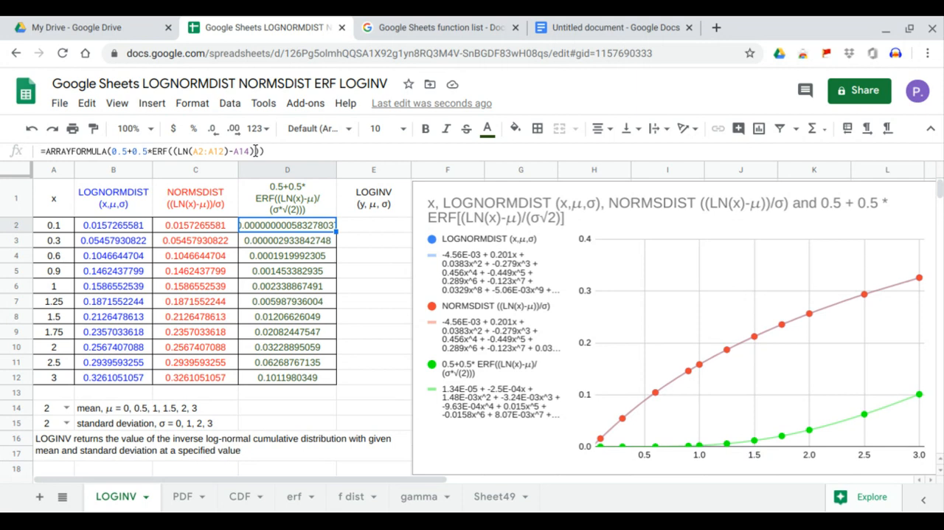
pyautogui.click(255, 151)
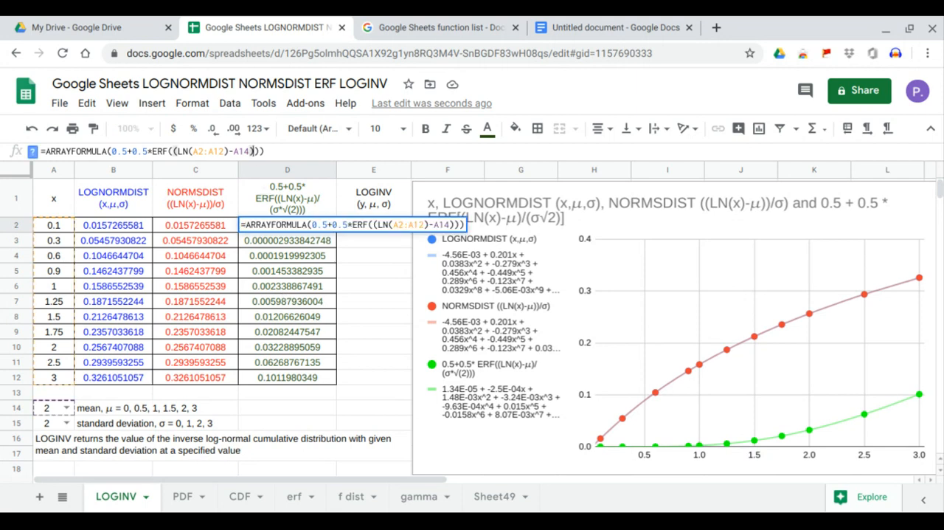
pyautogui.write('/(')
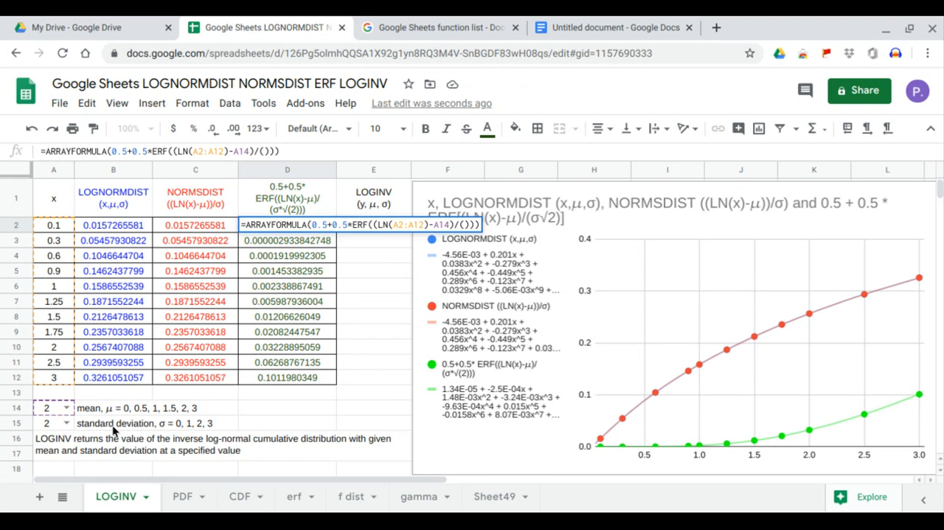
pyautogui.click(52, 424)
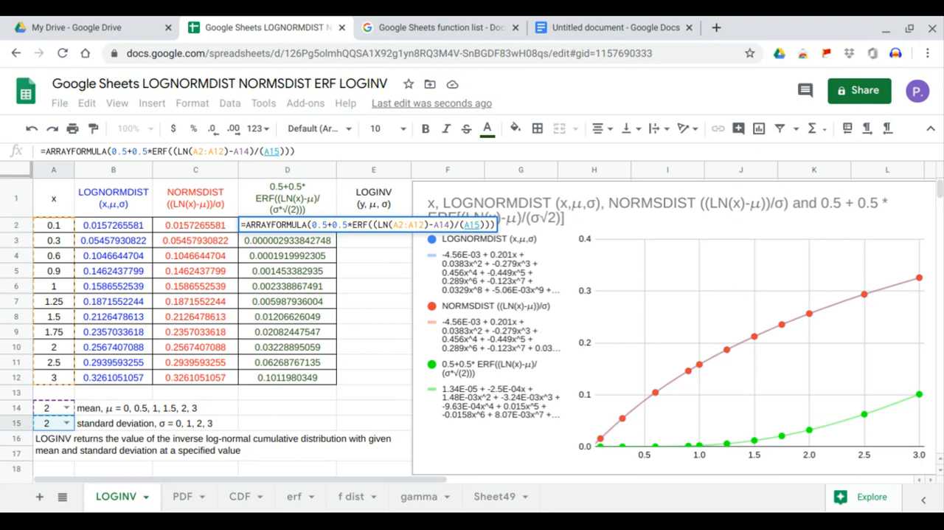
pyautogui.press('Return')
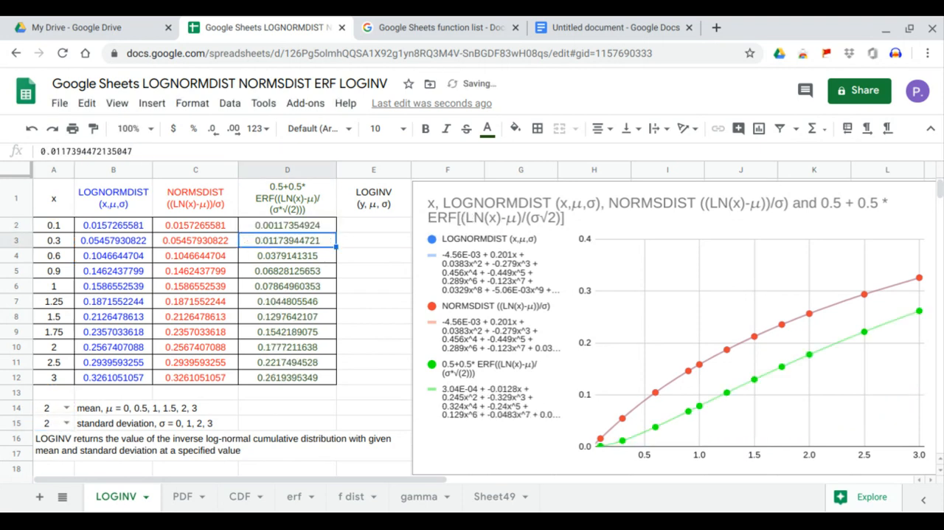
# Multiply the divisor A15 by SQRT(2), making the D2 formula =ARRAYFORMULA(0.5+0.5*ERF((LN(A2:A12)-A14)/(A15*SQRT(2)))).
pyautogui.click(275, 225)
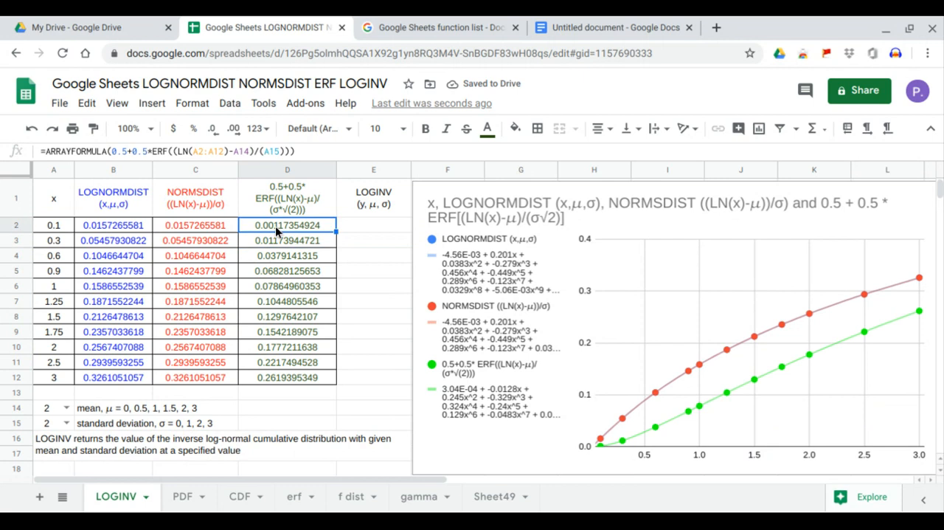
pyautogui.click(280, 152)
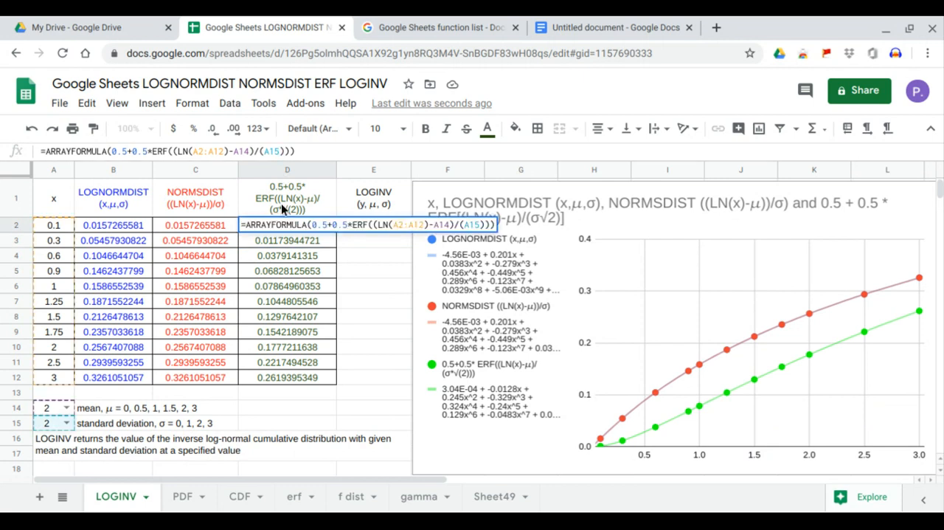
pyautogui.write('*SQRT(')
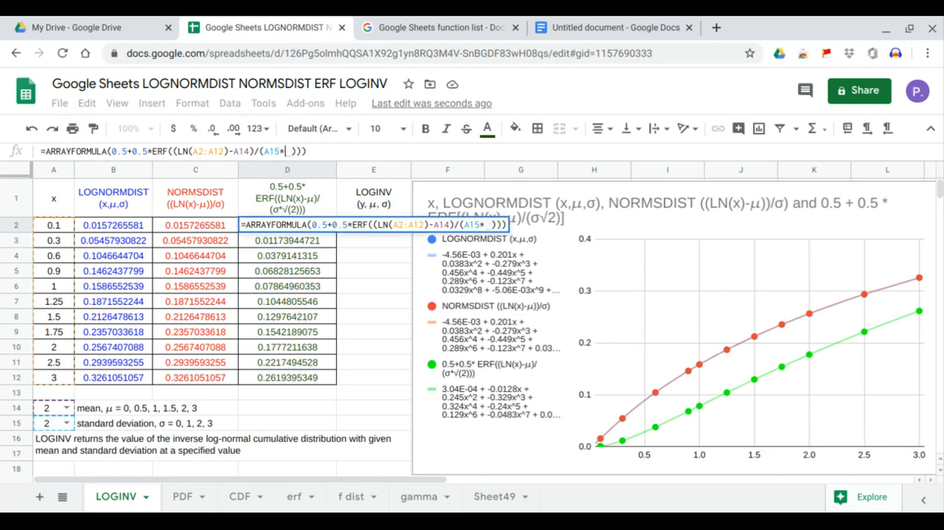
pyautogui.write(')')
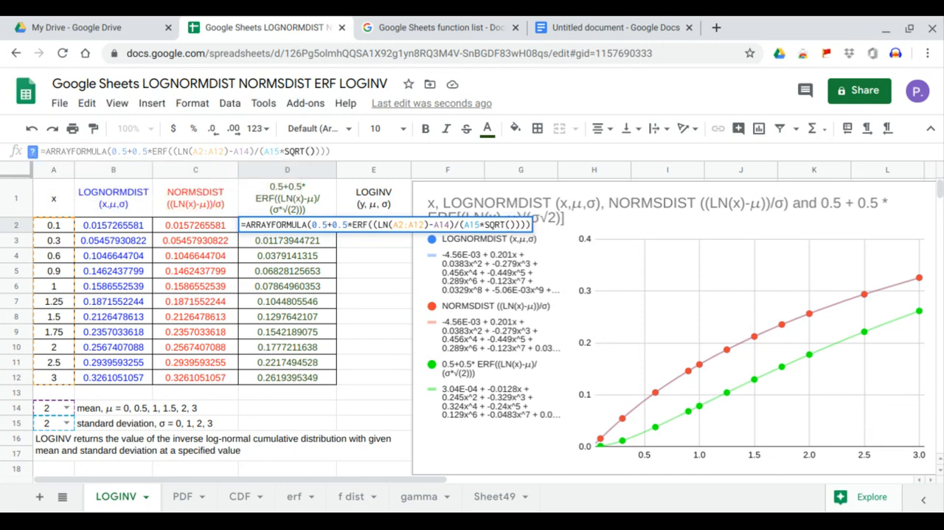
pyautogui.write('2')
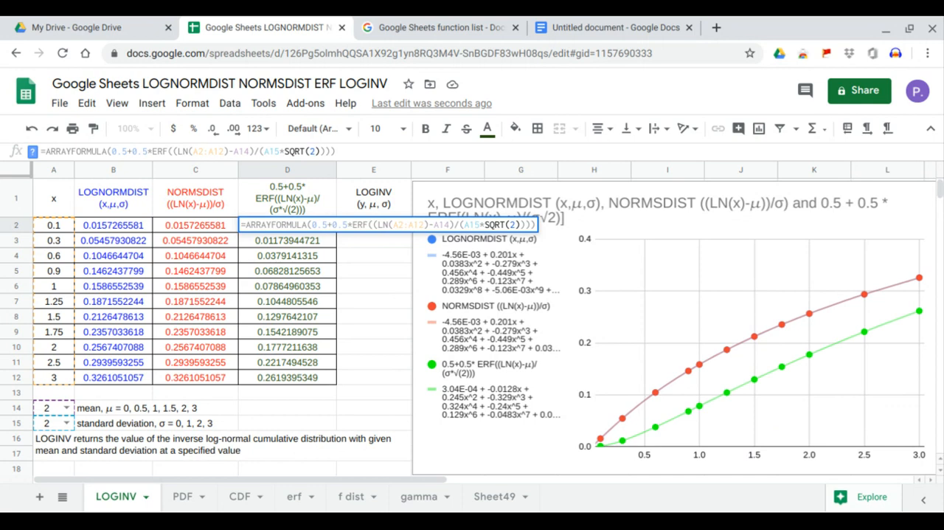
pyautogui.press('Return')
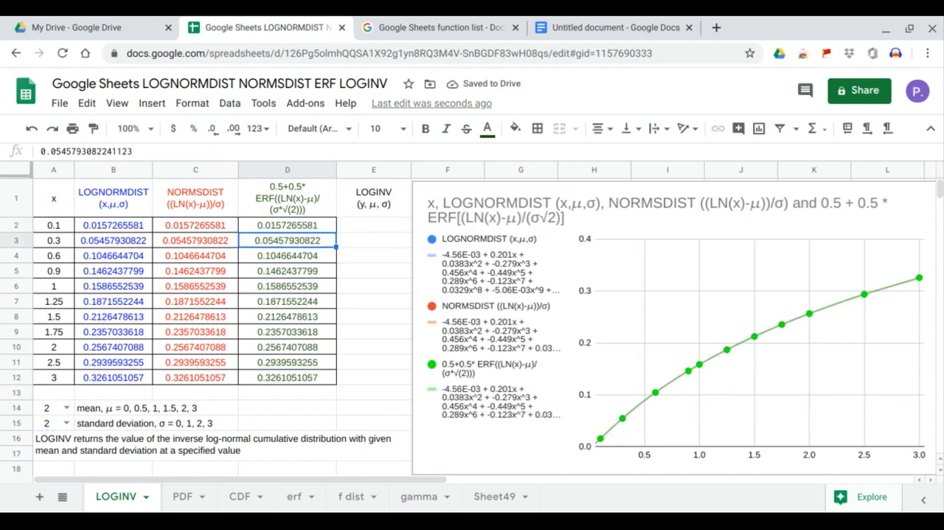
# Compare the results in B2:B12, C2:C12 and D2:D12, and review the LOGINV range E2:E12 against the x values in A2:A12.
pyautogui.moveTo(217, 225); pyautogui.dragTo(252, 380)
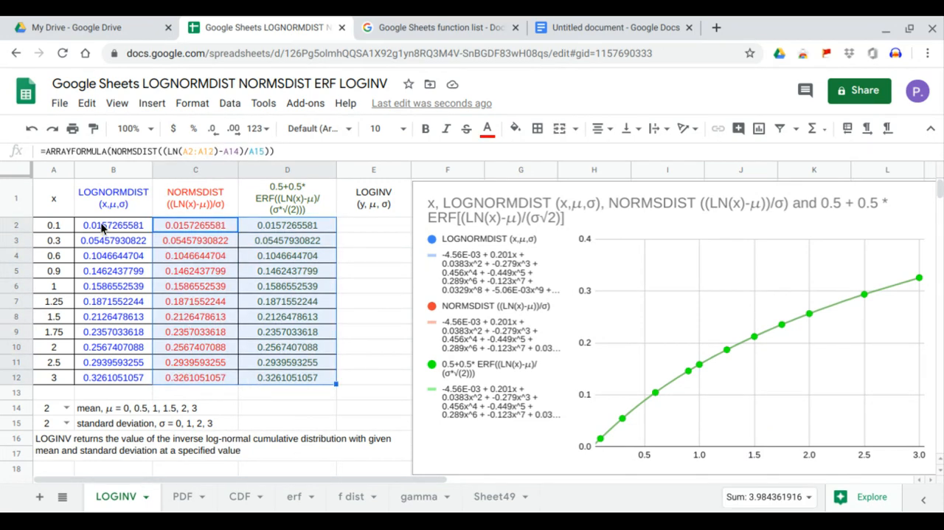
pyautogui.moveTo(101, 223); pyautogui.dragTo(124, 380)
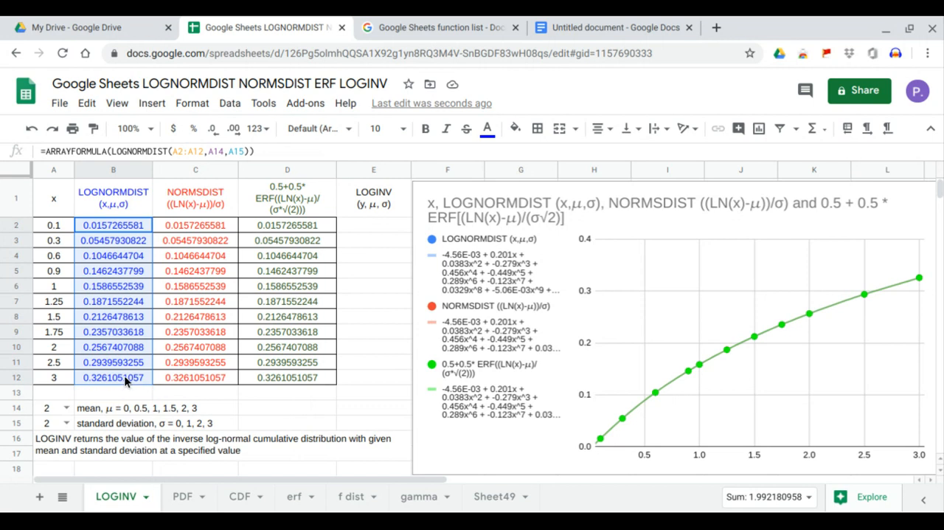
pyautogui.moveTo(222, 225); pyautogui.dragTo(220, 378)
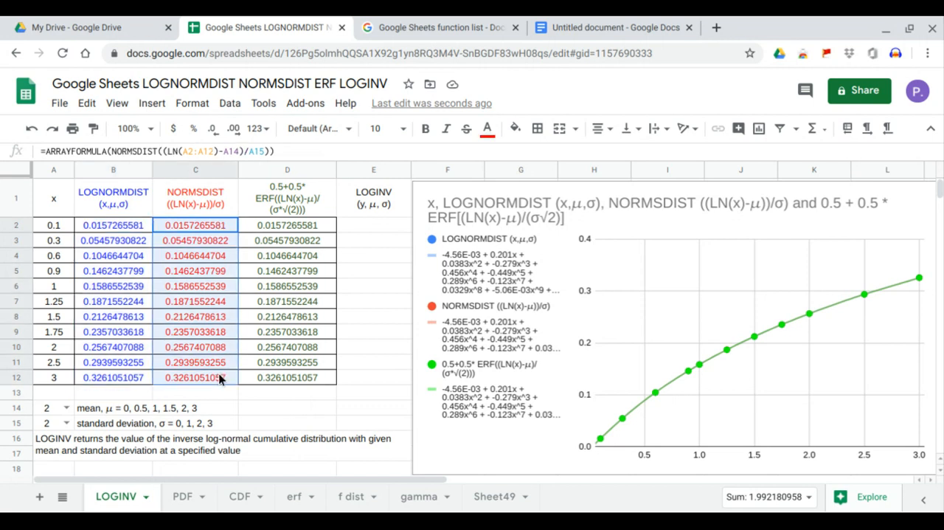
pyautogui.moveTo(288, 226); pyautogui.dragTo(293, 378)
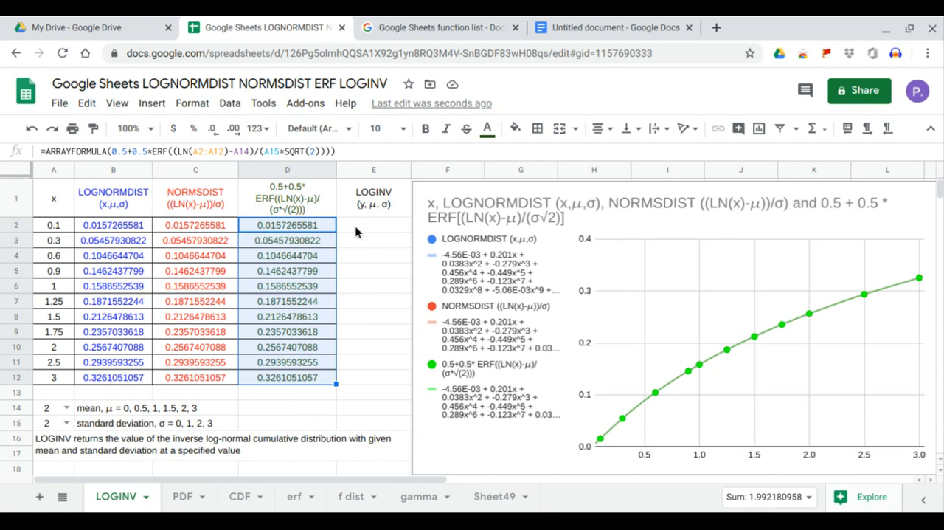
pyautogui.moveTo(359, 230); pyautogui.dragTo(369, 380)
pyautogui.moveTo(61, 227); pyautogui.dragTo(57, 375)
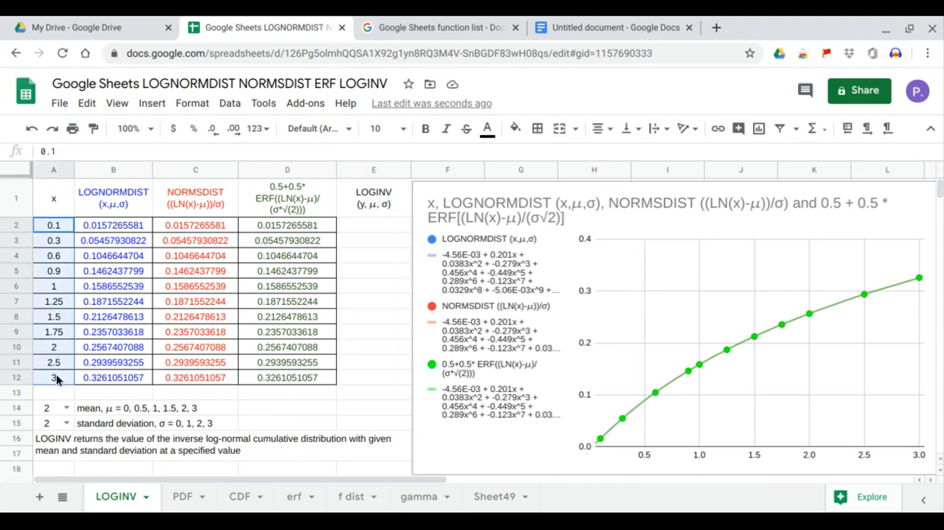
# Begin an array formula in E2 that calls the inverse log-normal function, =ARRAYFORMULA(LOGINV(.
pyautogui.click(362, 231)
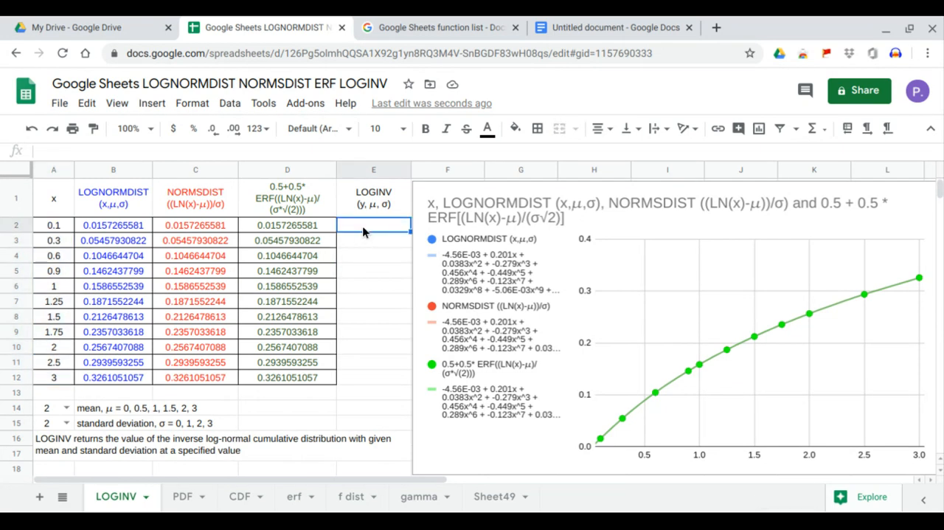
pyautogui.write('=arr')
pyautogui.press('Tab')
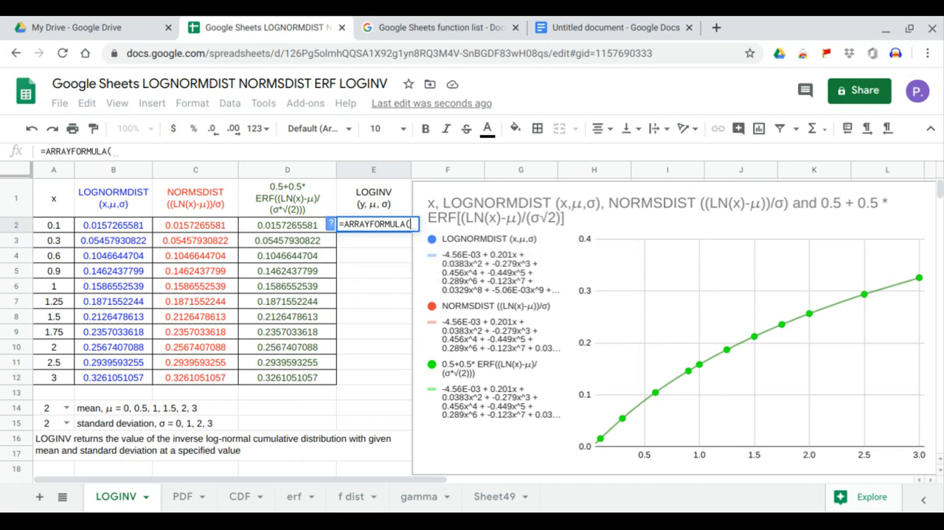
pyautogui.write('loginv')
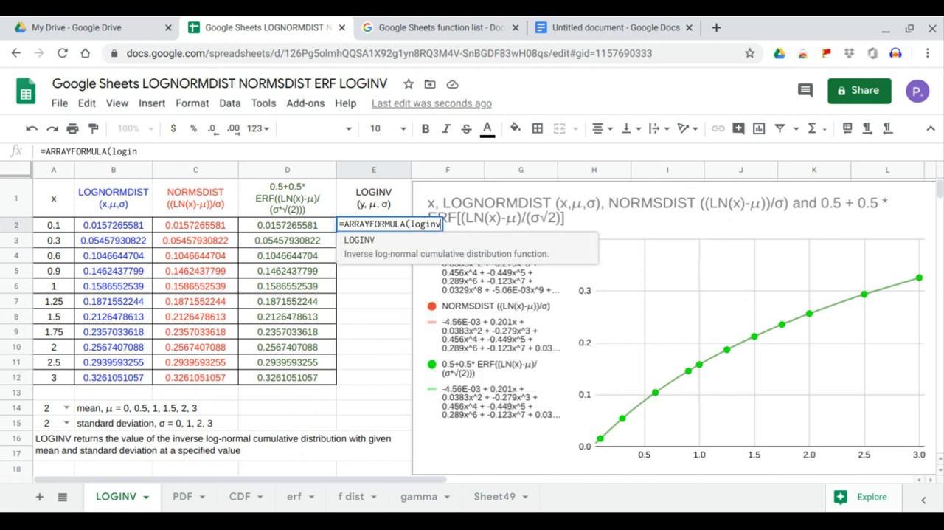
pyautogui.press('Tab')
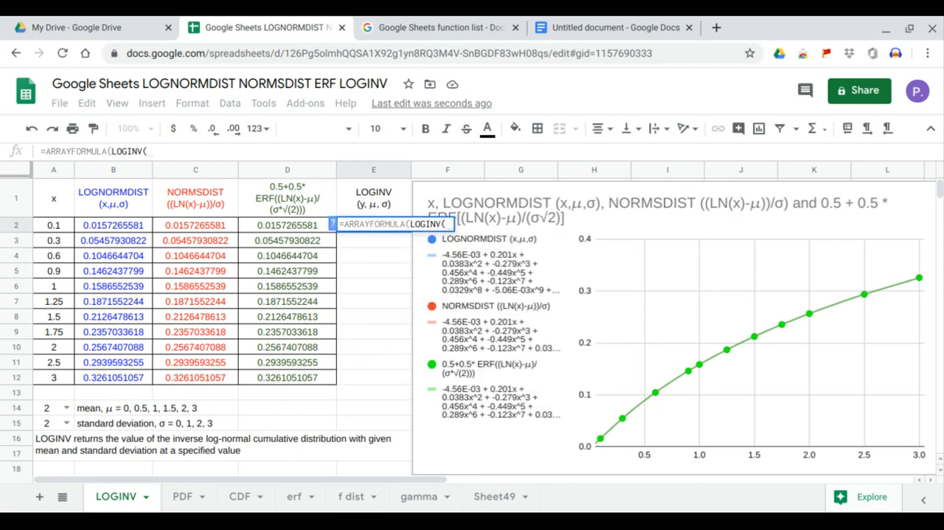
pyautogui.moveTo(284, 229); pyautogui.dragTo(290, 374)
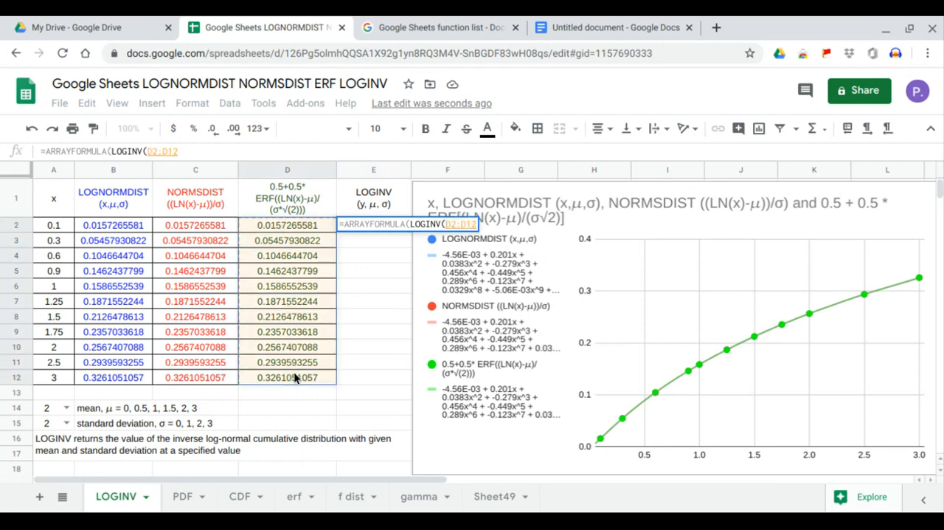
pyautogui.click(294, 372)
pyautogui.write(',')
pyautogui.press('BackSpace')
pyautogui.press('BackSpace')
pyautogui.press('BackSpace')
pyautogui.press('BackSpace')
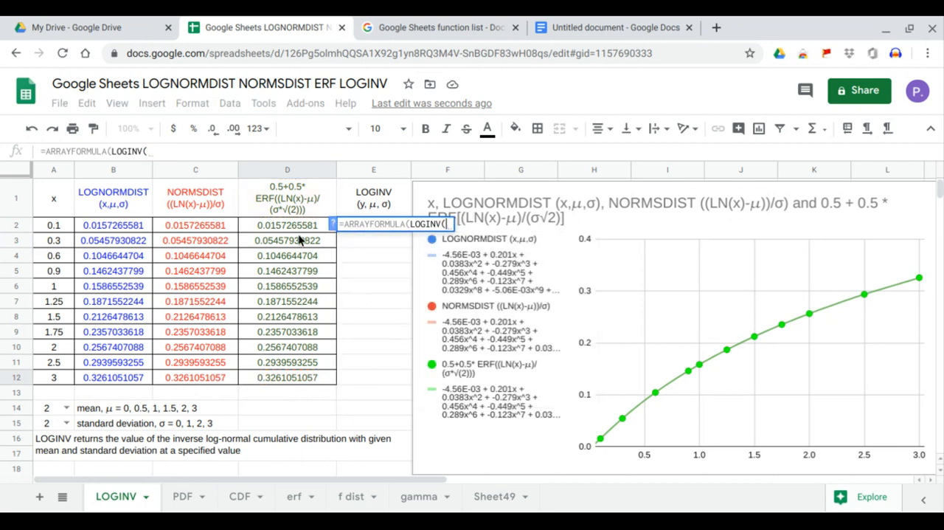
# Complete the E2 formula with the ERF results, mean and standard deviation as arguments, making it =ARRAYFORMULA(LOGINV(D2:D12,A14,A15)).
pyautogui.click(289, 213)
pyautogui.moveTo(285, 227); pyautogui.dragTo(287, 376)
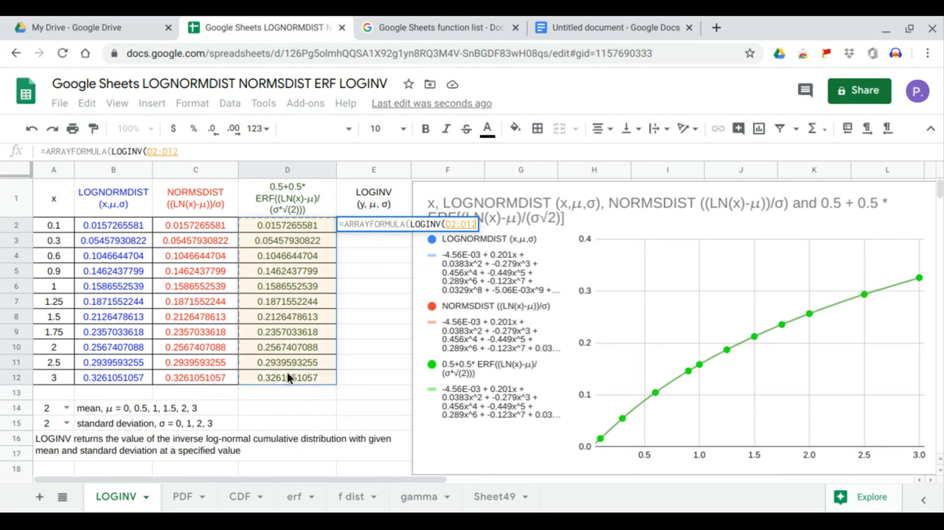
pyautogui.write(',')
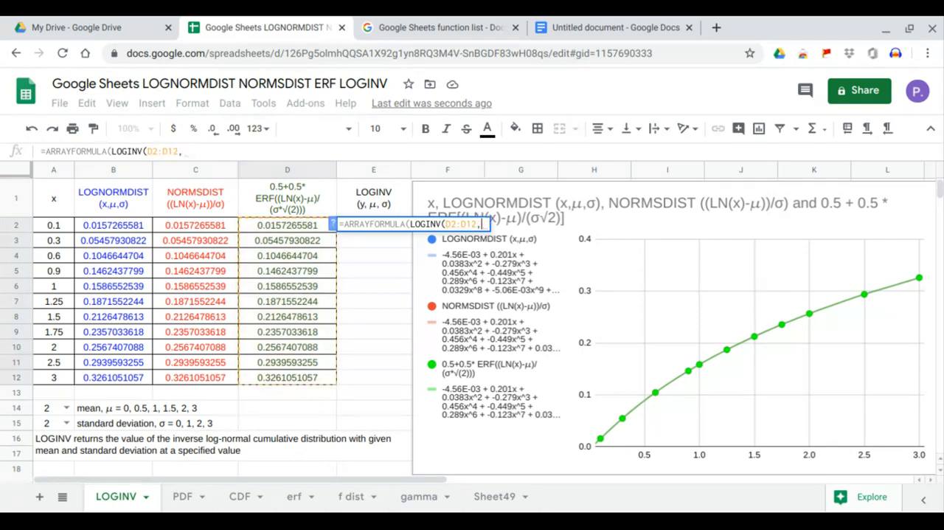
pyautogui.click(51, 409)
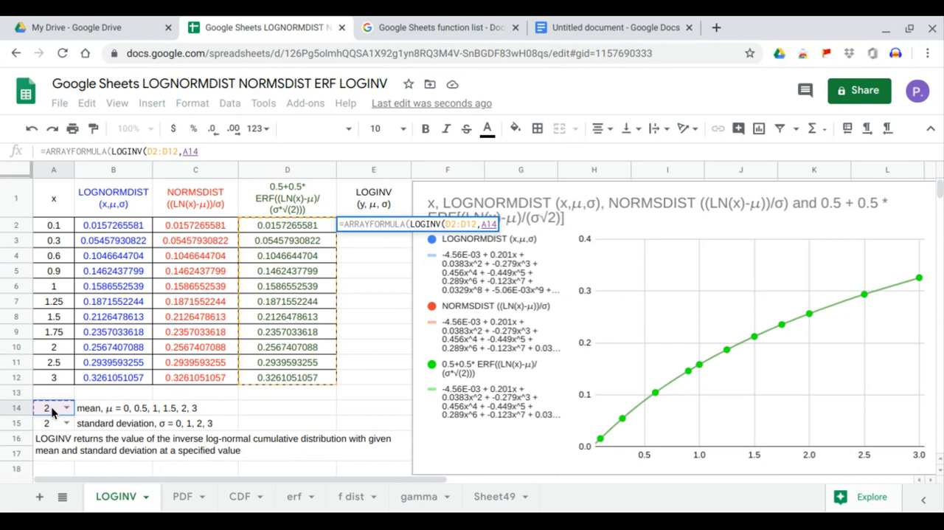
pyautogui.write(',')
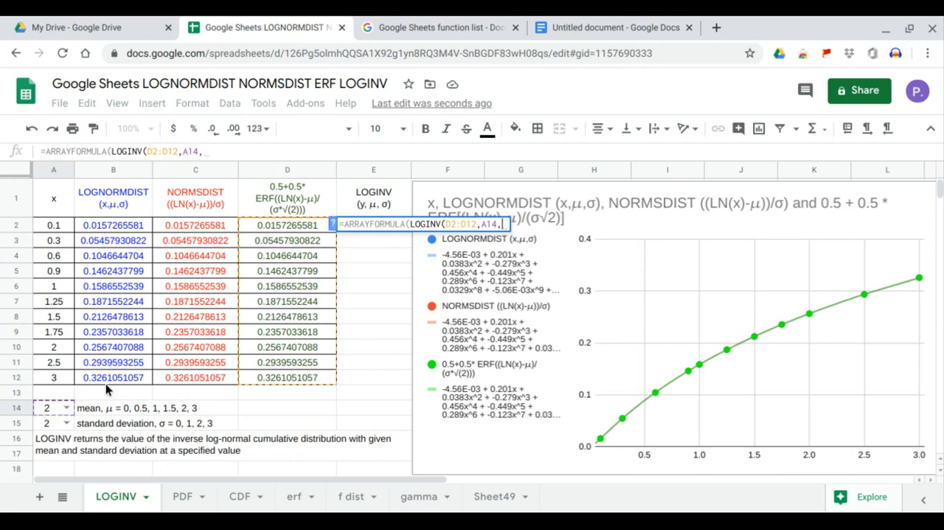
pyautogui.click(54, 424)
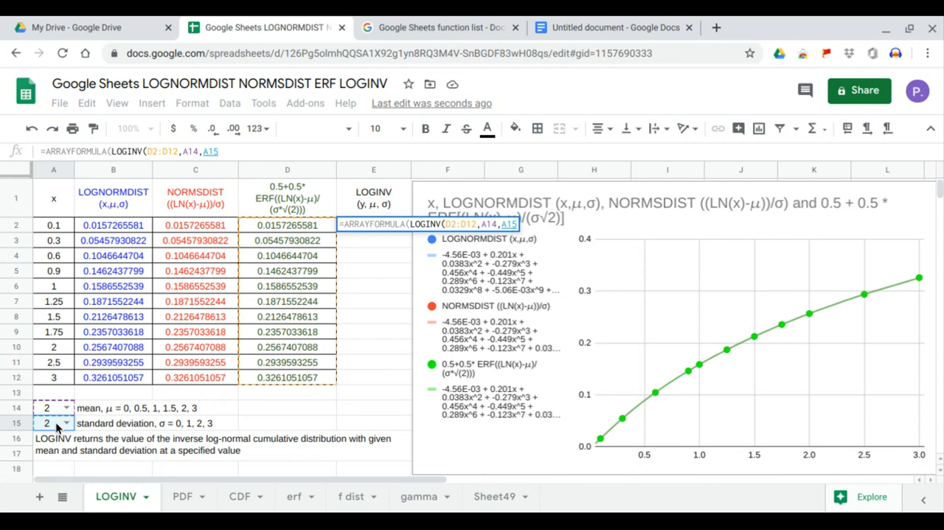
pyautogui.press('Return')
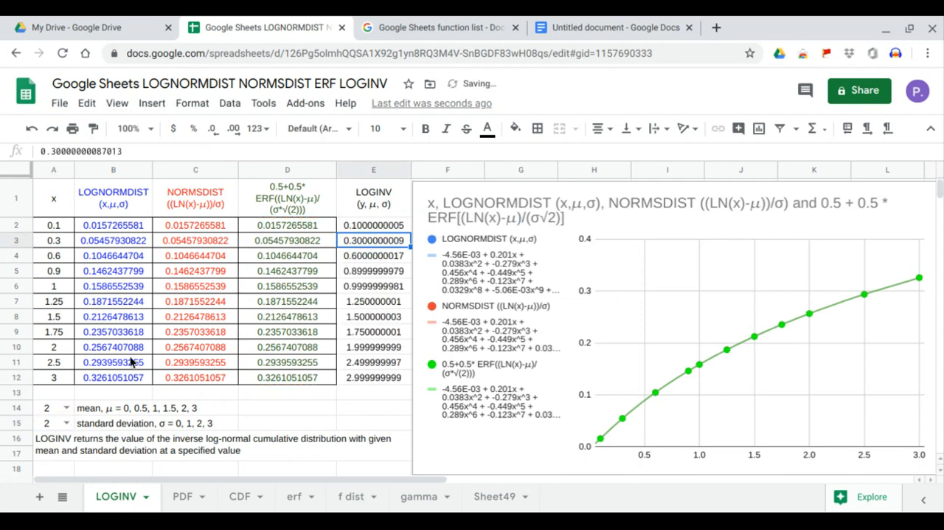
# Compare the LOGINV results in E2:E12 with the original x values in A2:A12, row by row and as whole ranges.
pyautogui.click(355, 228)
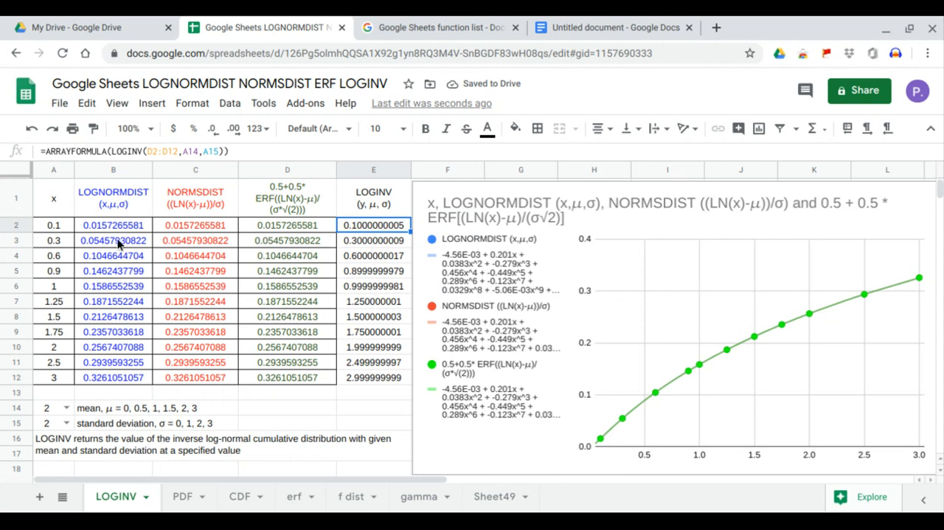
pyautogui.click(54, 227)
pyautogui.click(362, 247)
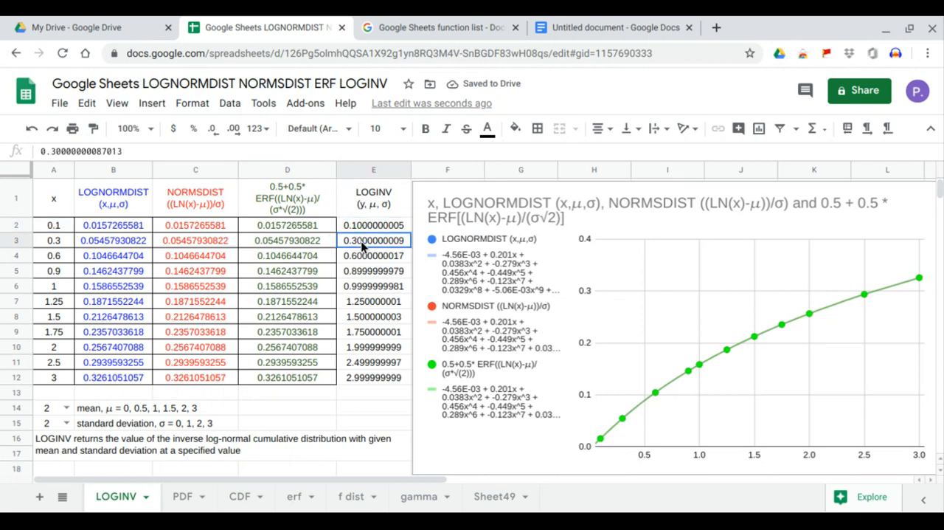
pyautogui.click(67, 239)
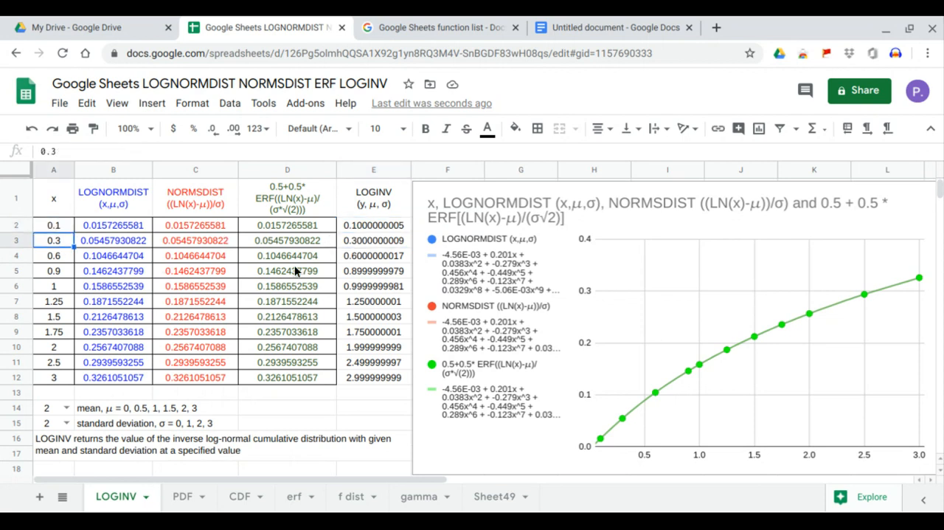
pyautogui.click(385, 256)
pyautogui.click(65, 257)
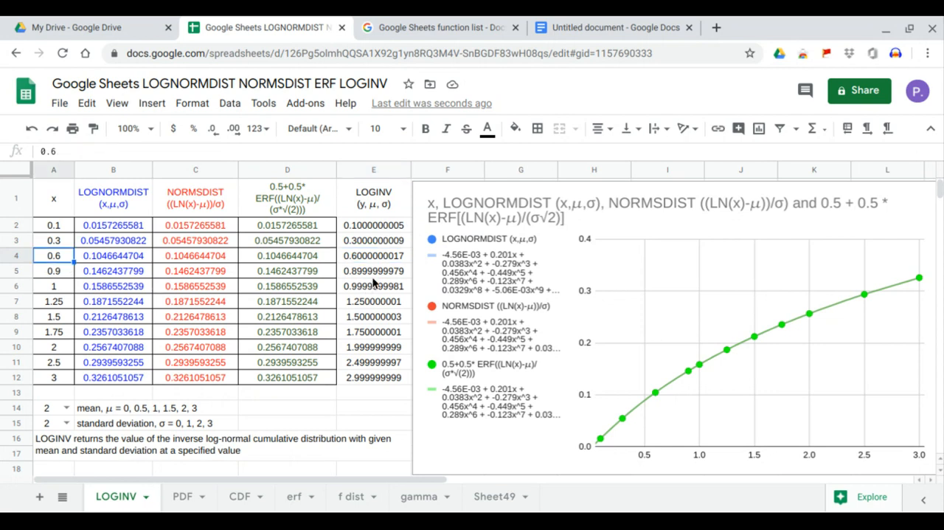
pyautogui.click(376, 273)
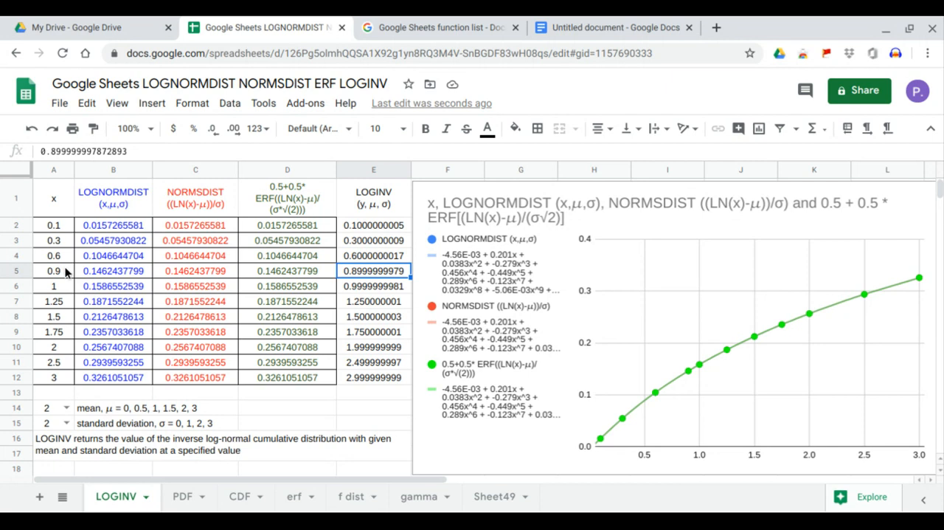
pyautogui.click(64, 270)
pyautogui.click(356, 286)
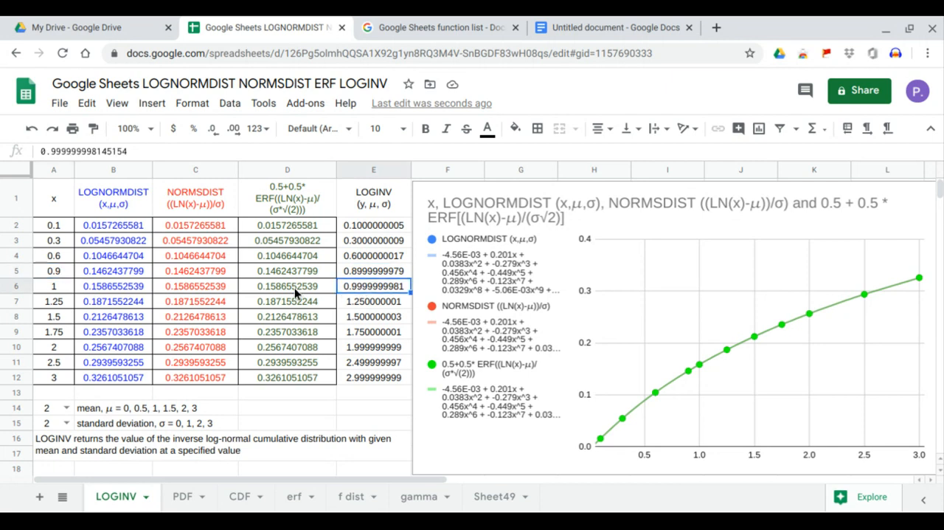
pyautogui.click(61, 297)
pyautogui.click(360, 302)
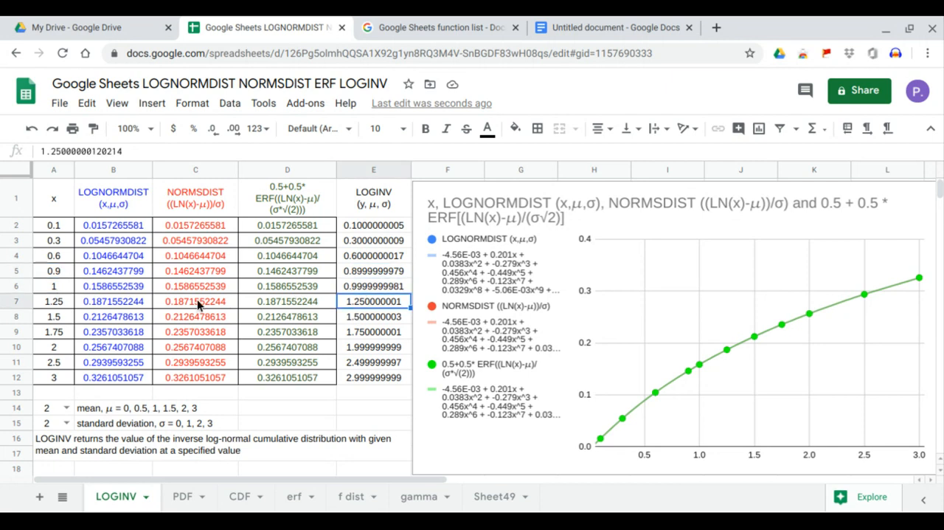
pyautogui.moveTo(385, 223); pyautogui.dragTo(376, 376)
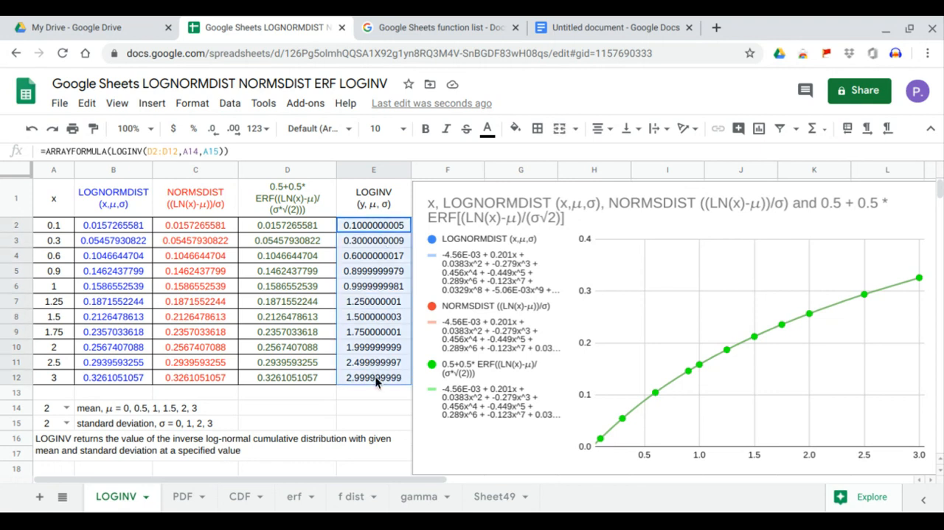
pyautogui.moveTo(59, 225); pyautogui.dragTo(61, 380)
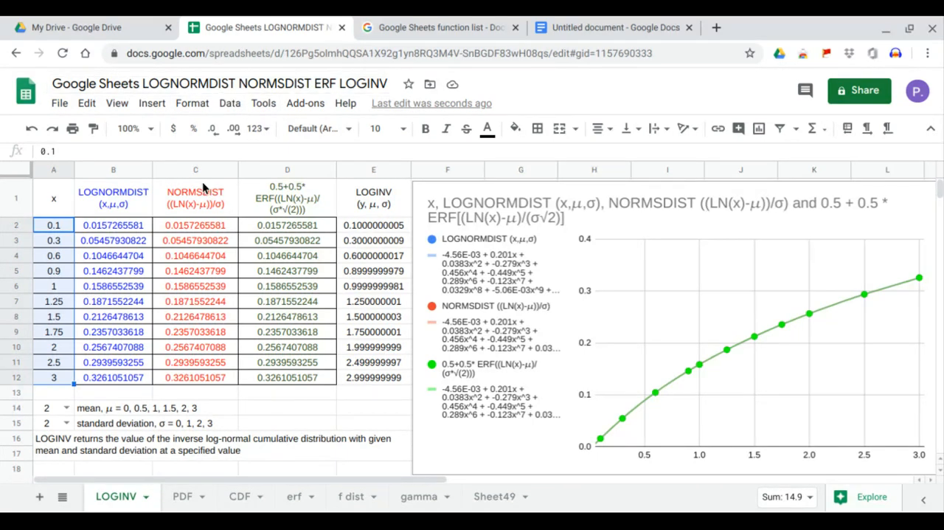
# Set the mean in A14 to 1.5, and the standard deviation in A15 first to 1 and then to 3.
pyautogui.click(65, 408)
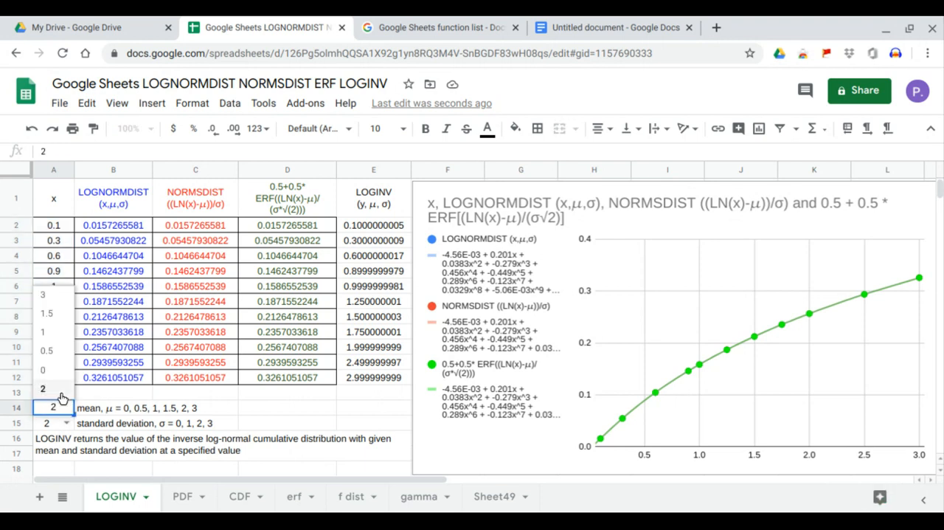
pyautogui.click(62, 323)
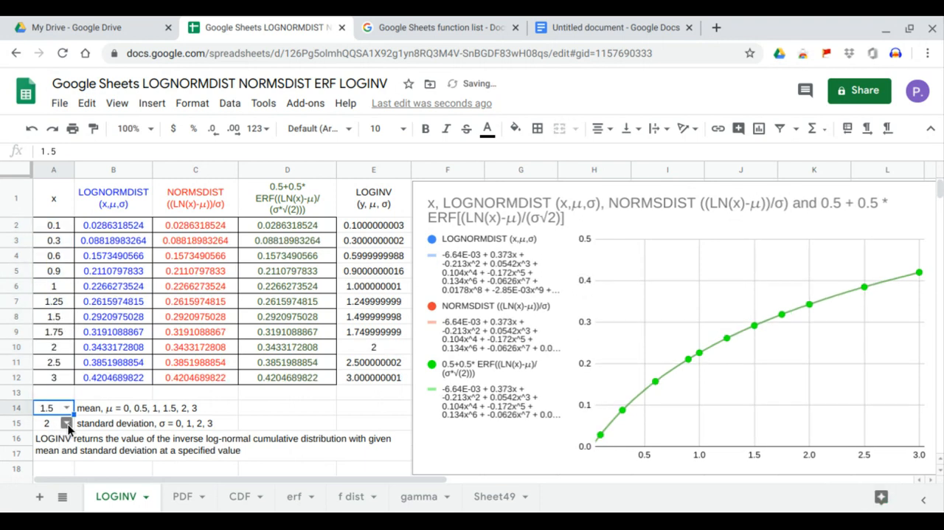
pyautogui.click(67, 423)
pyautogui.click(62, 377)
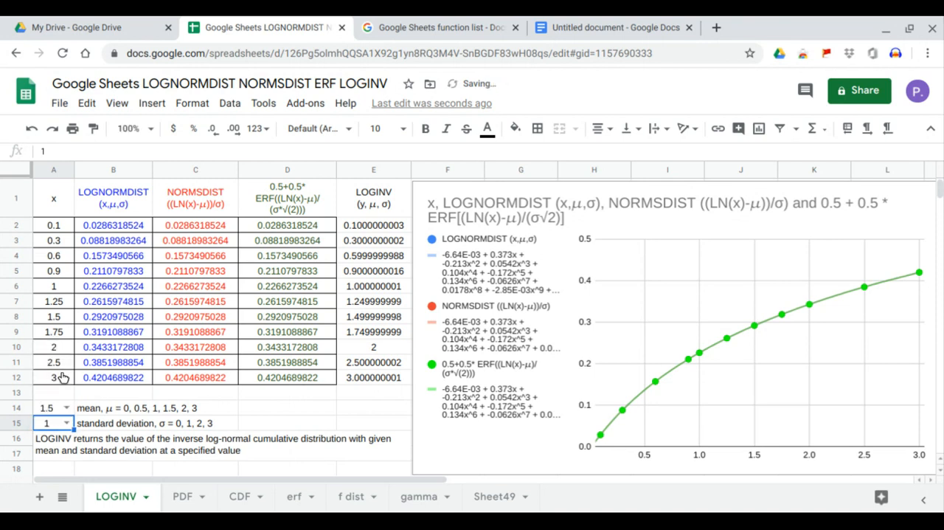
pyautogui.click(67, 422)
pyautogui.click(64, 349)
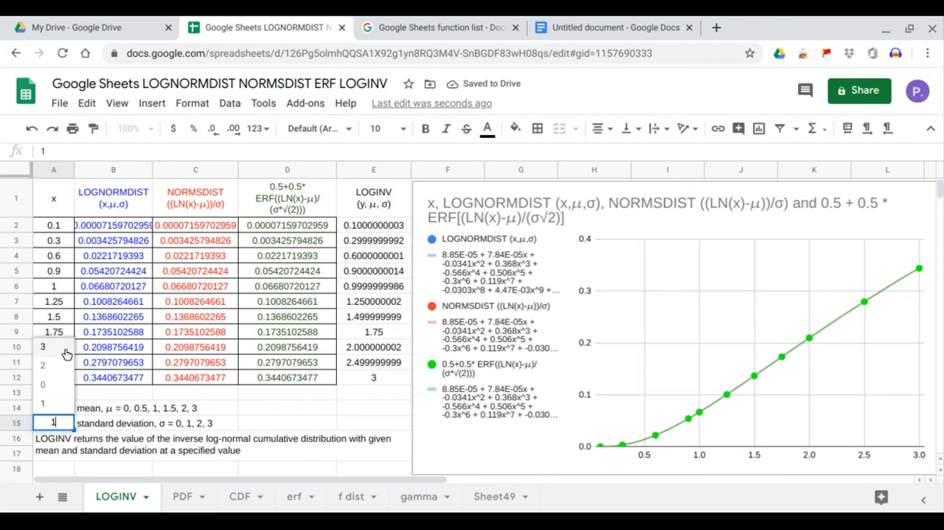